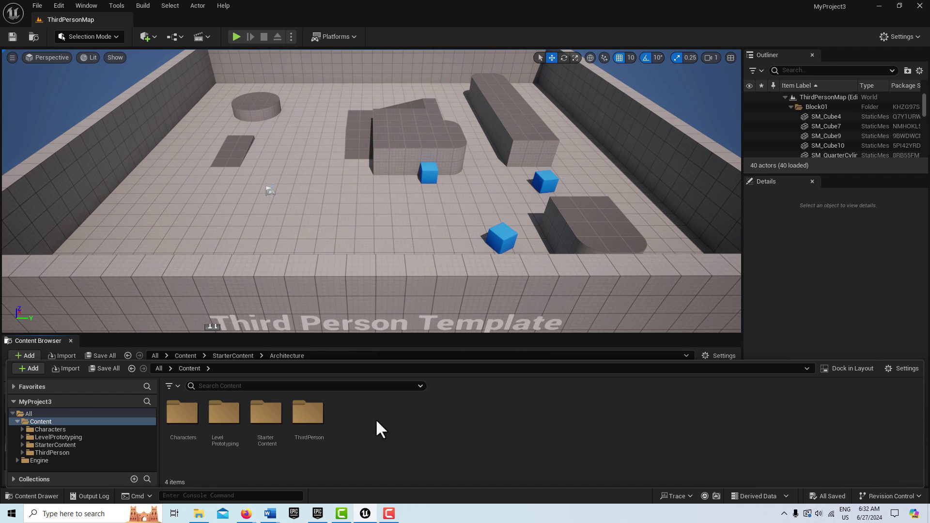
- From the launcher Library, add the Paragon: Shinbi asset pack to MyProject3
{"action": "left_click", "coordinate": [321, 517]}
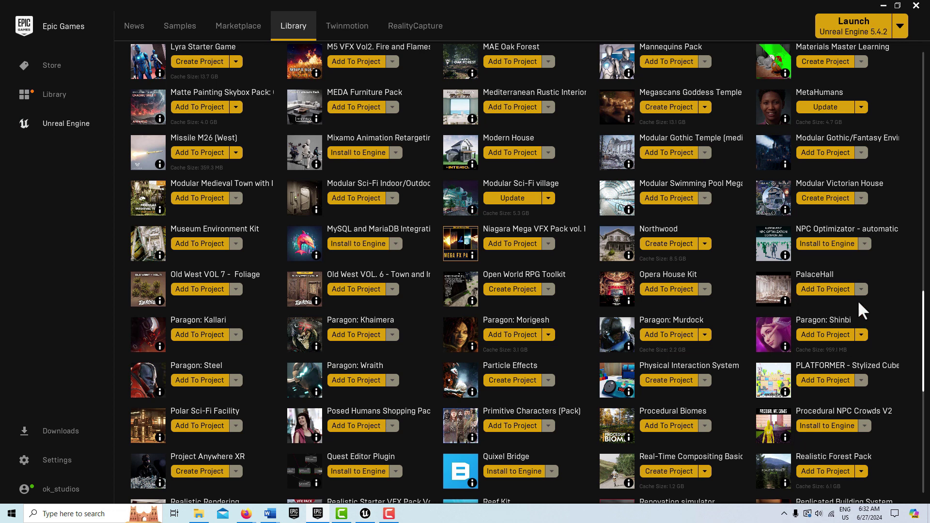
{"action": "left_click", "coordinate": [834, 336]}
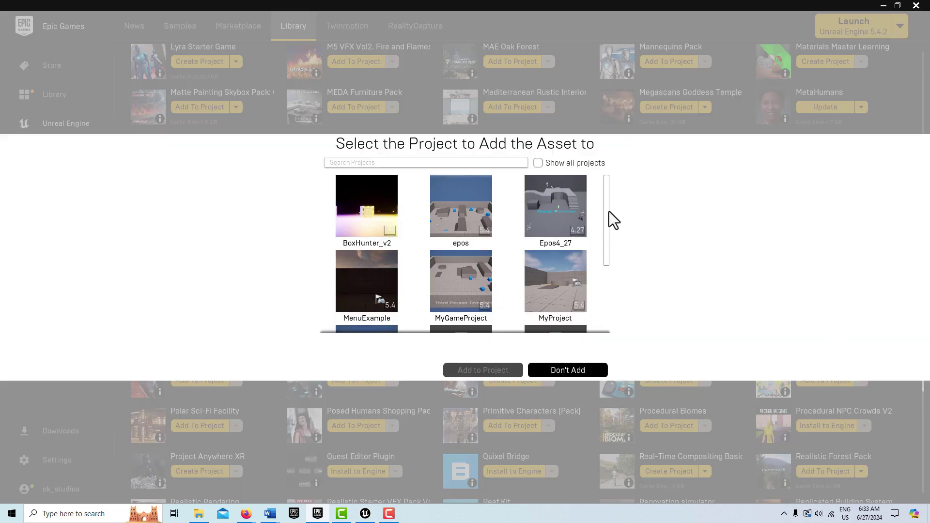
{"action": "left_click_drag", "start_coordinate": [609, 211], "coordinate": [610, 284]}
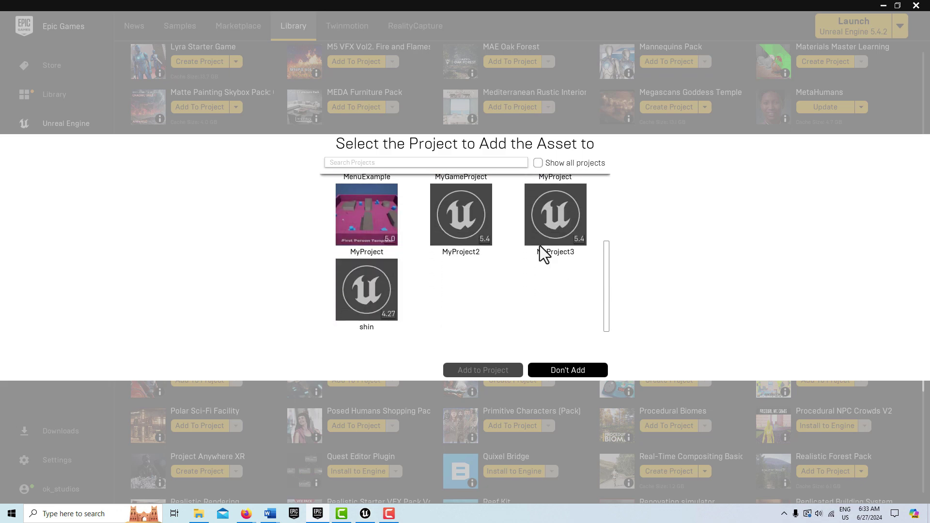
{"action": "left_click", "coordinate": [551, 235]}
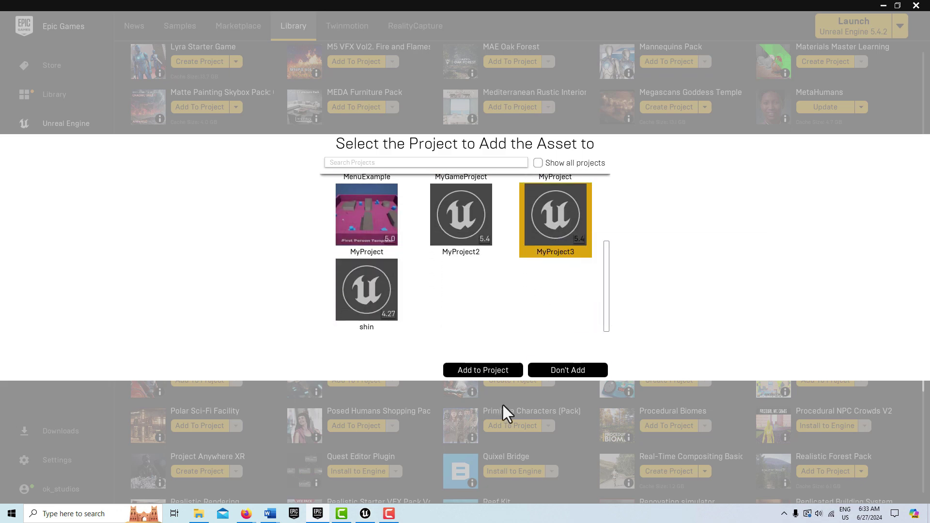
{"action": "left_click", "coordinate": [490, 370]}
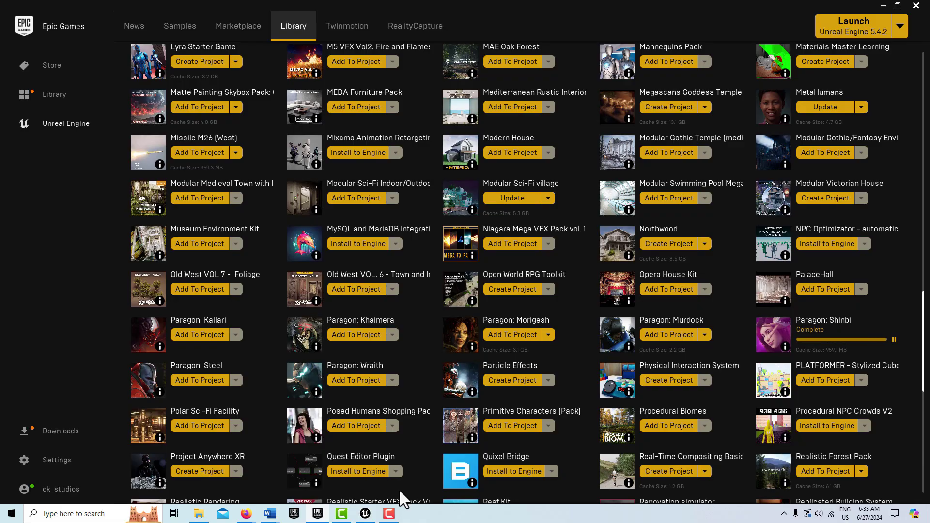
- Browse to ParagonShinbi > Characters > Heroes > Shinbi and load the AnimationTestMap level
{"action": "left_click", "coordinate": [366, 514]}
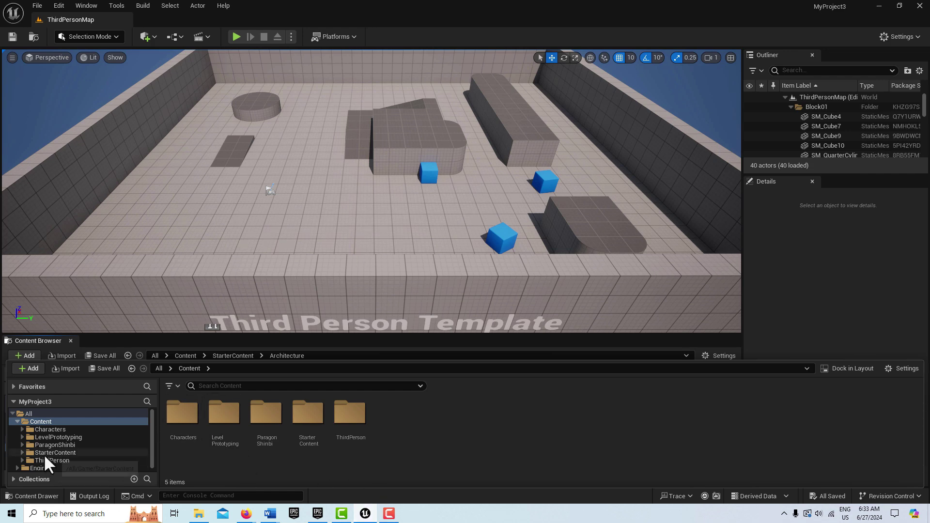
{"action": "left_click", "coordinate": [22, 444]}
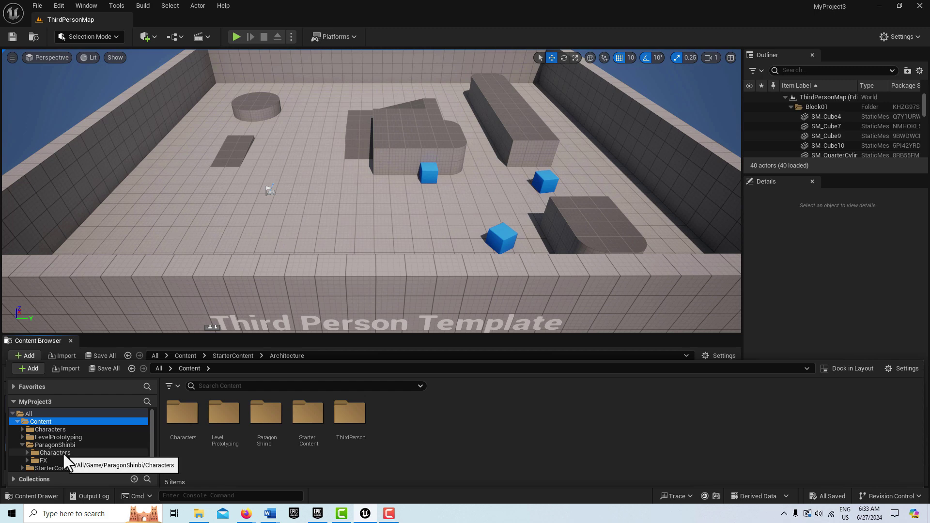
{"action": "scroll", "coordinate": [62, 452], "scroll_direction": "down", "scroll_amount": 1}
{"action": "left_click", "coordinate": [61, 436]}
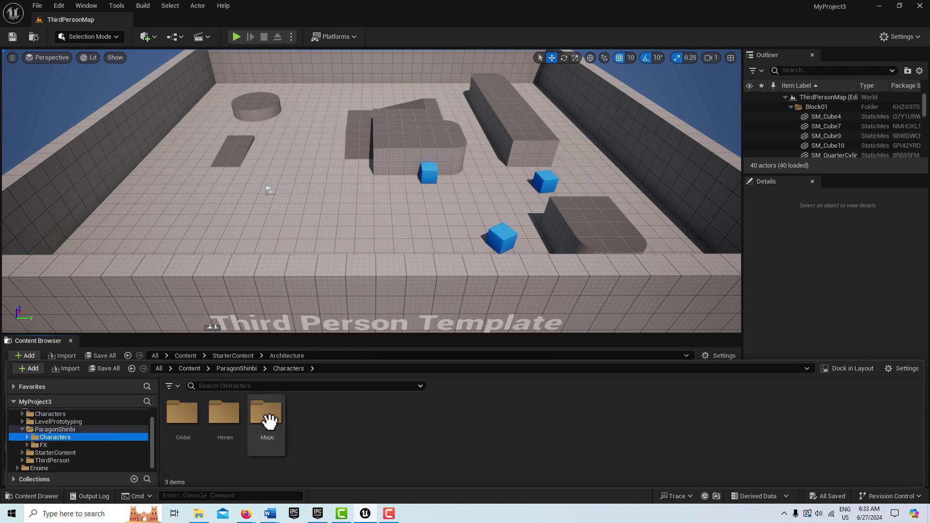
{"action": "double_click", "coordinate": [217, 413]}
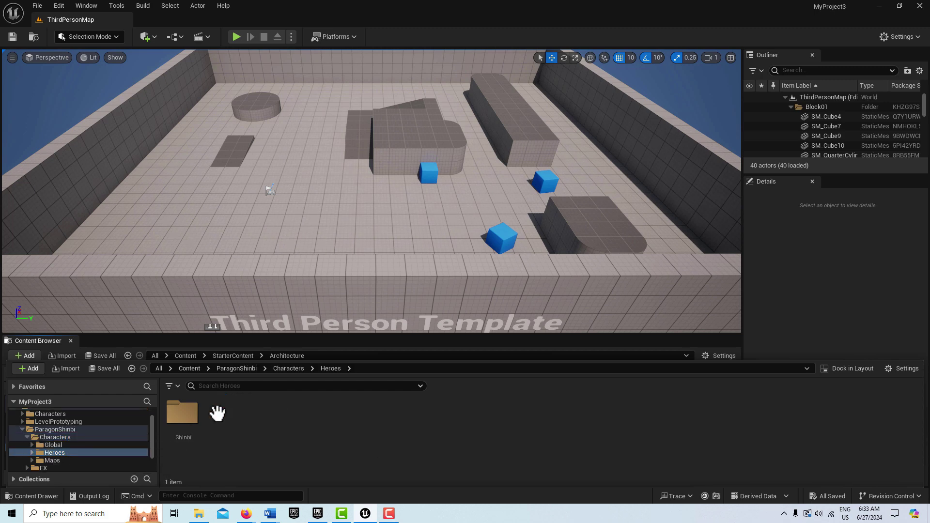
{"action": "double_click", "coordinate": [173, 415]}
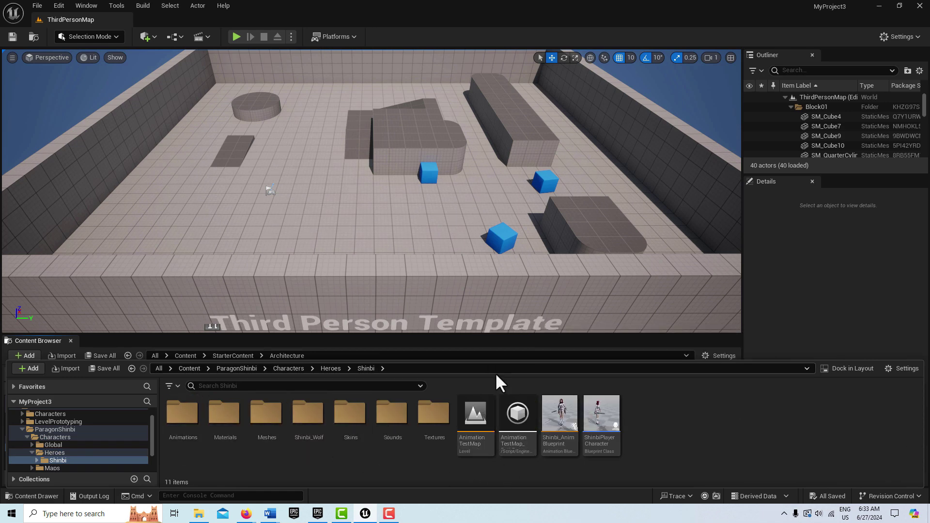
{"action": "double_click", "coordinate": [469, 420]}
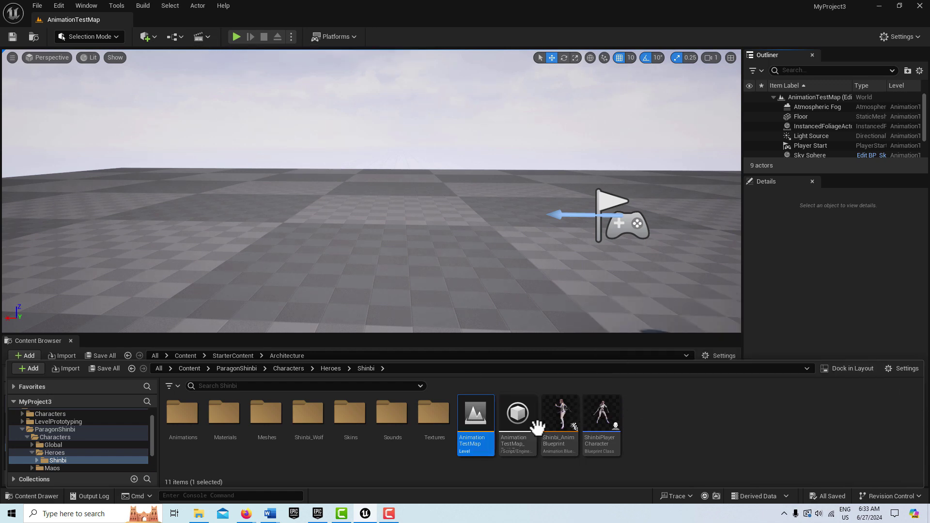
{"action": "mouse_move", "coordinate": [611, 416]}
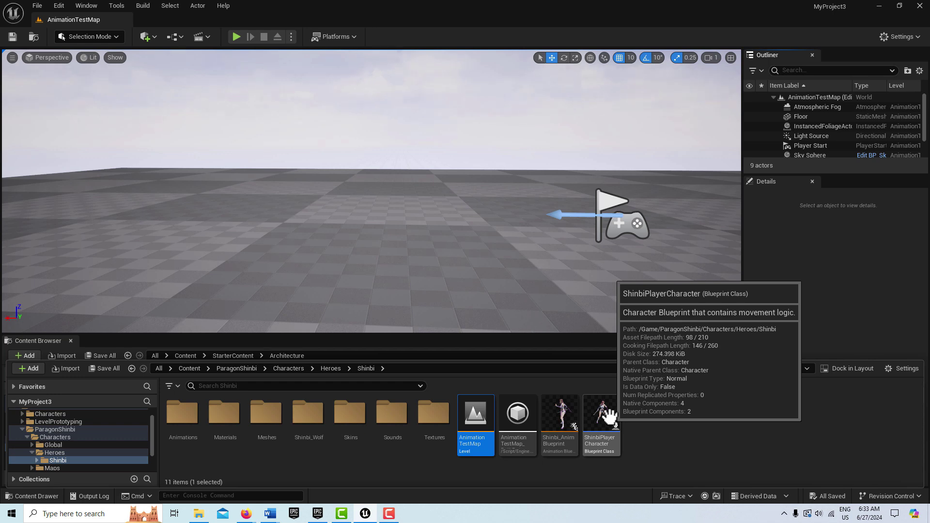
- Open the ShinbiPlayerCharacter blueprint and dock its editor in the main tab bar
{"action": "double_click", "coordinate": [610, 416]}
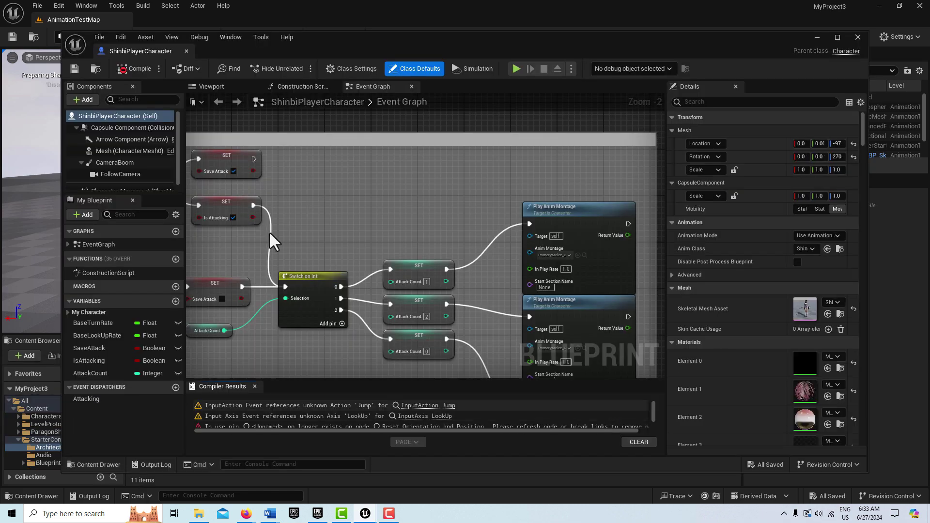
{"action": "left_click_drag", "start_coordinate": [162, 48], "coordinate": [171, 24]}
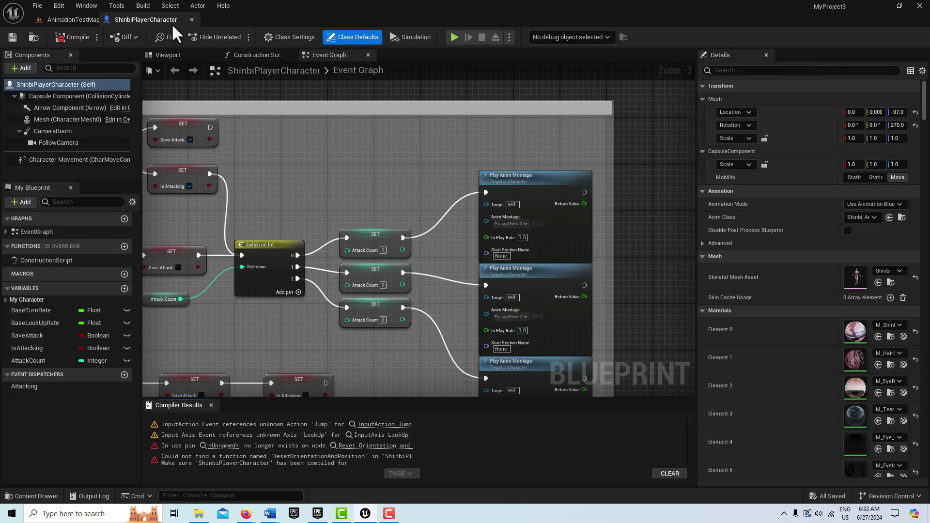
{"action": "scroll", "coordinate": [381, 220], "scroll_direction": "down", "scroll_amount": 4}
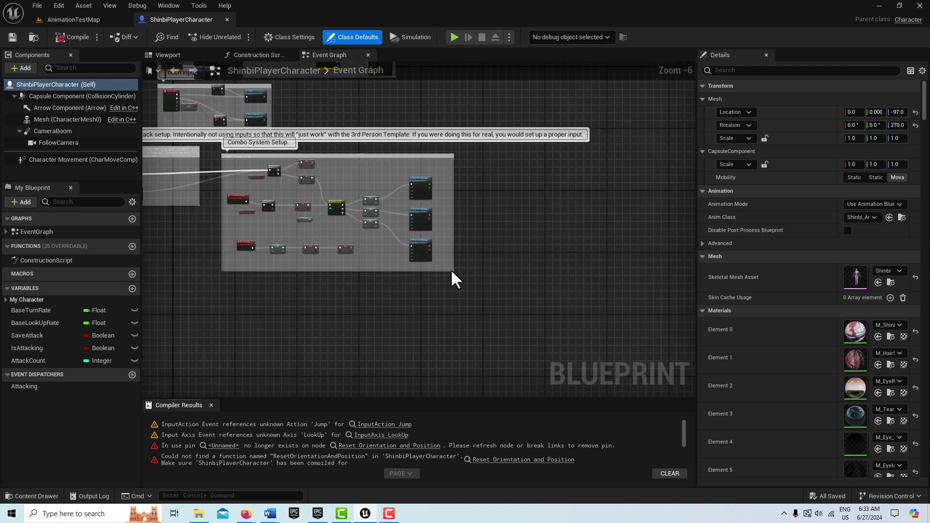
- Pan the Event Graph to the erroring Press R to reset VR comment group
{"action": "right_click_drag", "start_coordinate": [451, 269], "coordinate": [428, 322]}
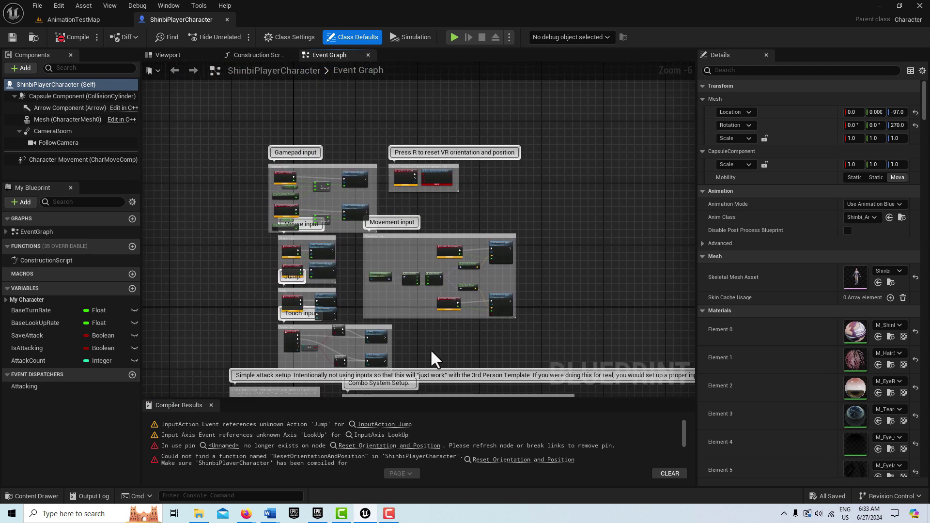
{"action": "scroll", "coordinate": [431, 349], "scroll_direction": "up", "scroll_amount": 3}
{"action": "scroll", "coordinate": [432, 348], "scroll_direction": "down", "scroll_amount": 1}
{"action": "right_click_drag", "start_coordinate": [431, 347], "coordinate": [402, 390]}
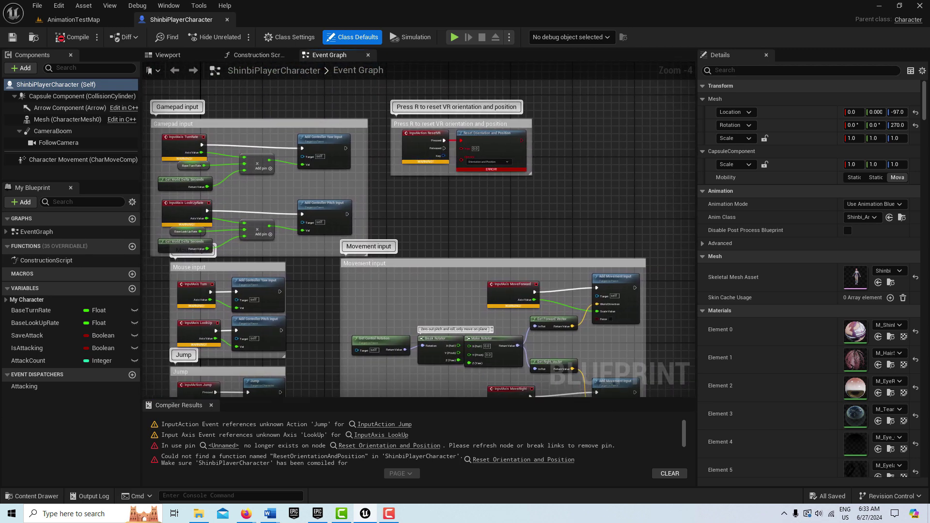
{"action": "right_click_drag", "start_coordinate": [457, 109], "coordinate": [447, 126]}
{"action": "scroll", "coordinate": [447, 126], "scroll_direction": "up", "scroll_amount": 4}
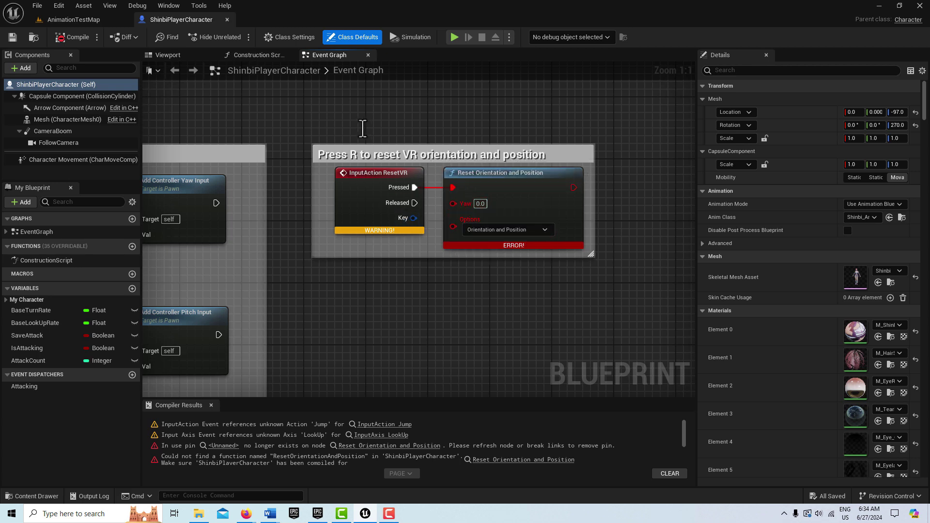
- Delete the Press R to reset VR comment group and its two nodes
{"action": "left_click_drag", "start_coordinate": [308, 109], "coordinate": [607, 298]}
{"action": "key", "text": "Delete"}
{"action": "scroll", "coordinate": [605, 300], "scroll_direction": "down", "scroll_amount": 5}
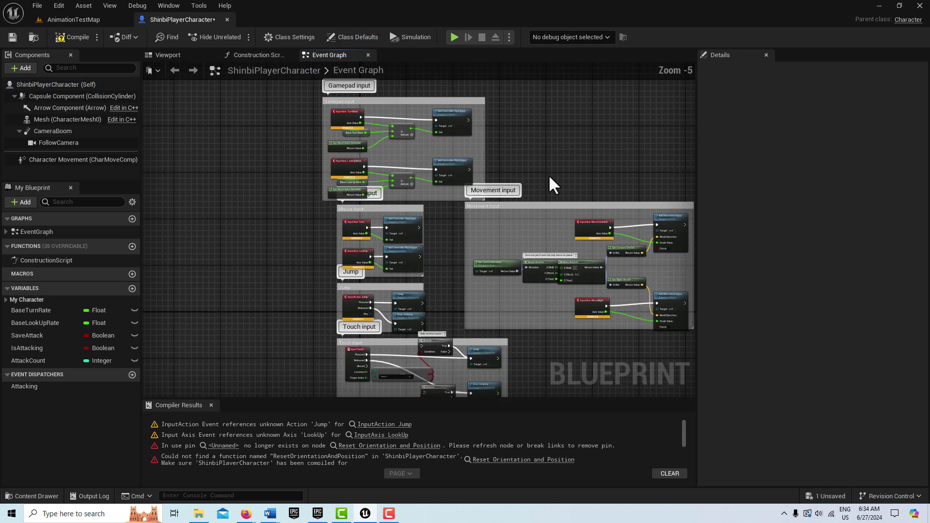
- Pan the graph to review the Gamepad, Mouse, Jump and Touch input groups
{"action": "right_click_drag", "start_coordinate": [543, 363], "coordinate": [447, 370]}
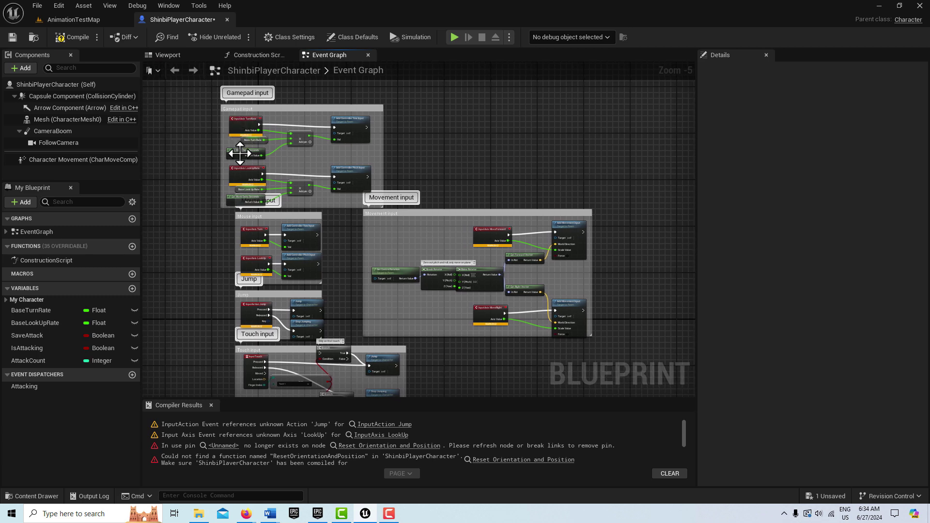
{"action": "scroll", "coordinate": [492, 315], "scroll_direction": "up", "scroll_amount": 2}
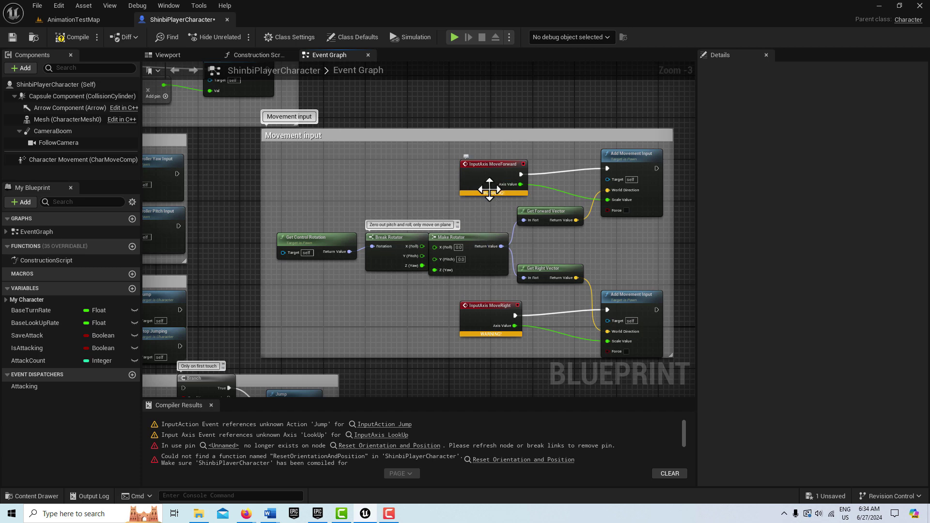
{"action": "scroll", "coordinate": [455, 329], "scroll_direction": "down", "scroll_amount": 2}
{"action": "right_click_drag", "start_coordinate": [452, 357], "coordinate": [465, 372]}
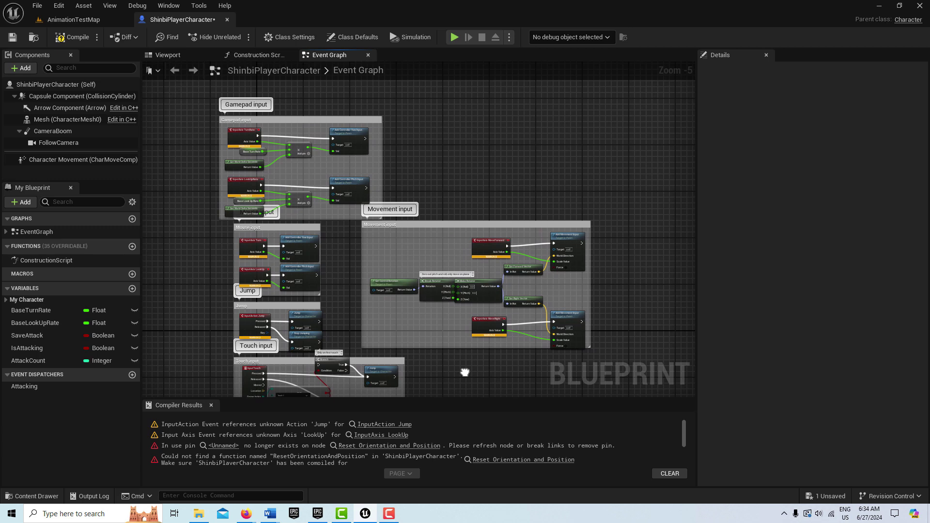
{"action": "scroll", "coordinate": [369, 298], "scroll_direction": "up", "scroll_amount": 1}
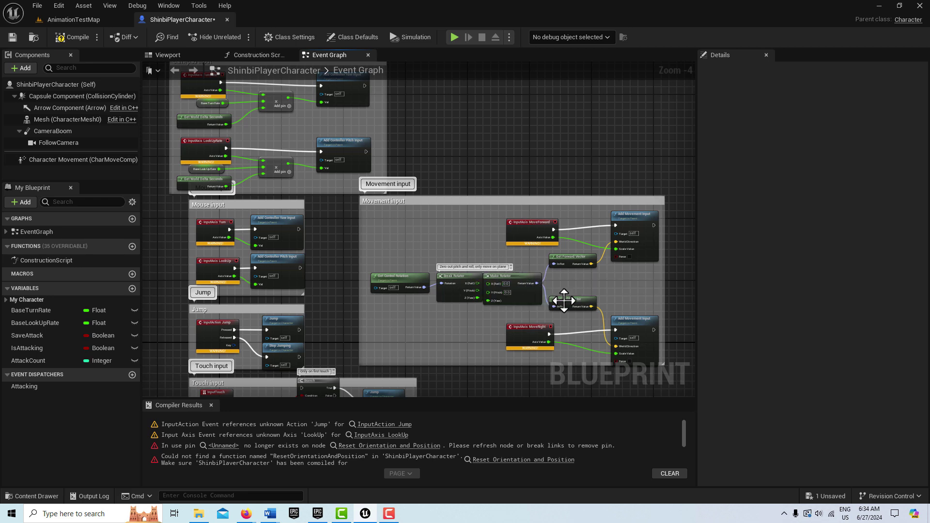
{"action": "scroll", "coordinate": [561, 301], "scroll_direction": "up", "scroll_amount": 1}
{"action": "scroll", "coordinate": [562, 301], "scroll_direction": "down", "scroll_amount": 1}
{"action": "right_click_drag", "start_coordinate": [334, 254], "coordinate": [426, 341]}
- Break the TurnRate and LookUpRate execution and Axis Value wires in the Gamepad group
{"action": "scroll", "coordinate": [291, 145], "scroll_direction": "up", "scroll_amount": 3}
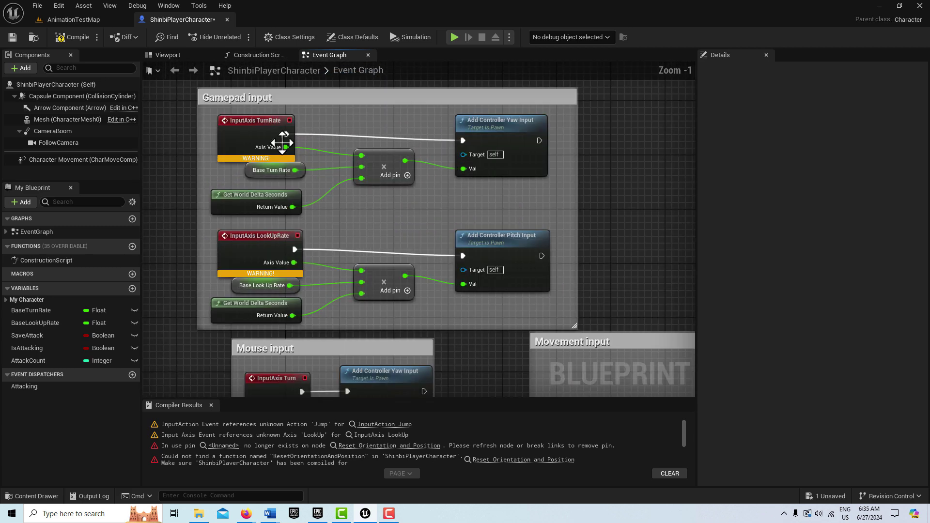
{"action": "right_click_drag", "start_coordinate": [477, 320], "coordinate": [478, 362]}
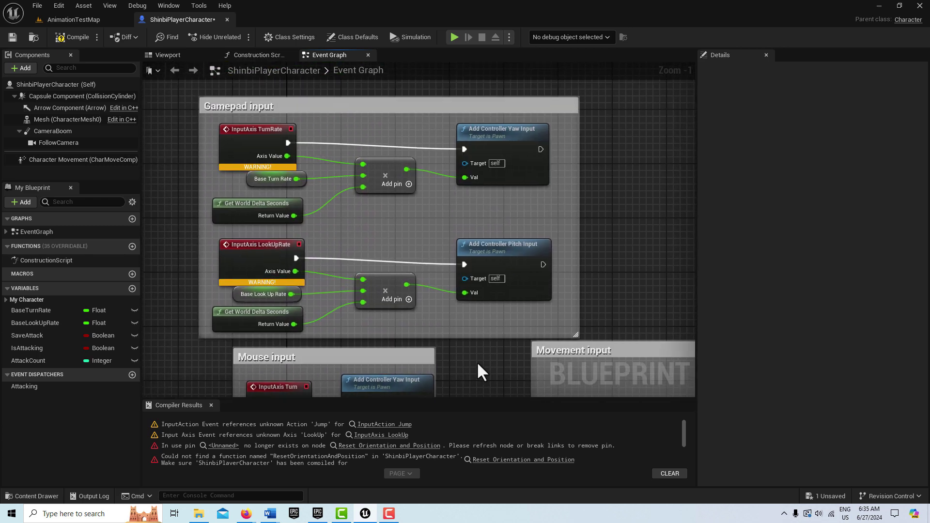
{"action": "left_click", "coordinate": [288, 144], "text": "alt"}
{"action": "left_click", "coordinate": [297, 258], "text": "alt"}
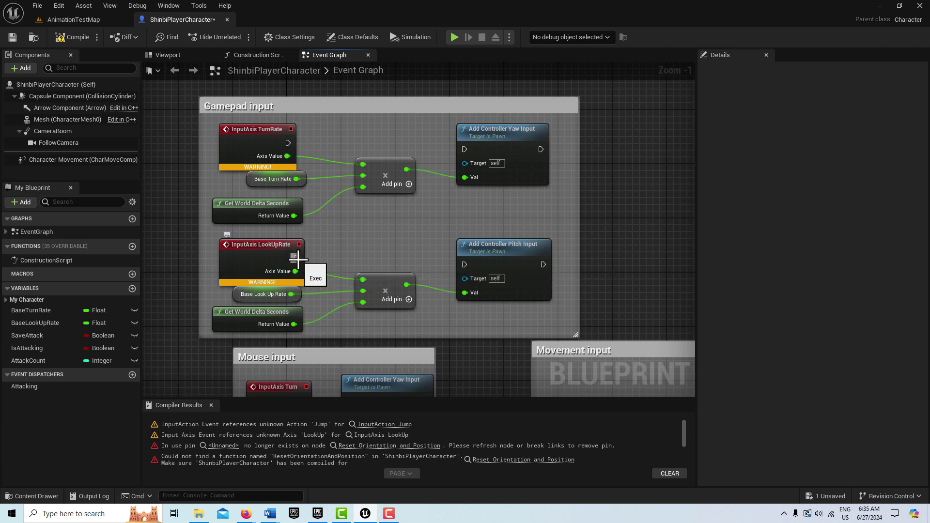
{"action": "right_click_drag", "start_coordinate": [479, 376], "coordinate": [499, 351]}
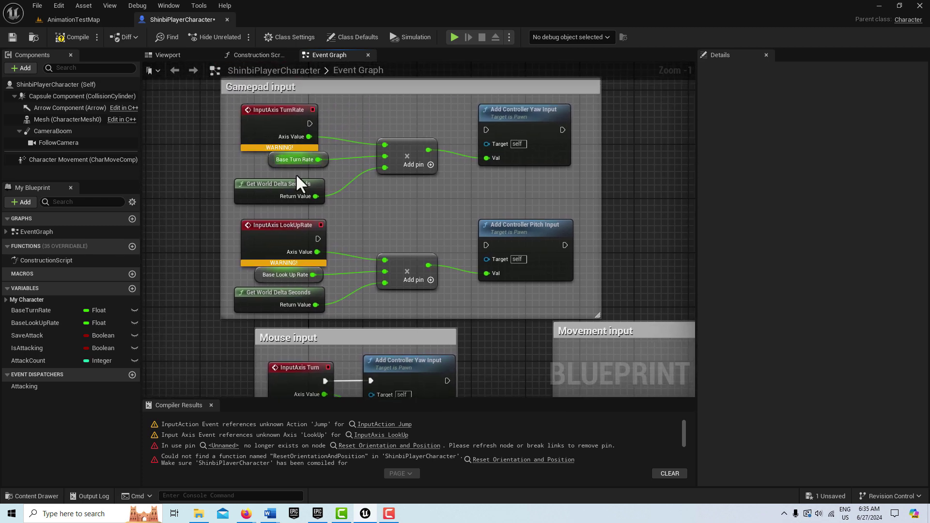
{"action": "right_click_drag", "start_coordinate": [376, 254], "coordinate": [371, 278]}
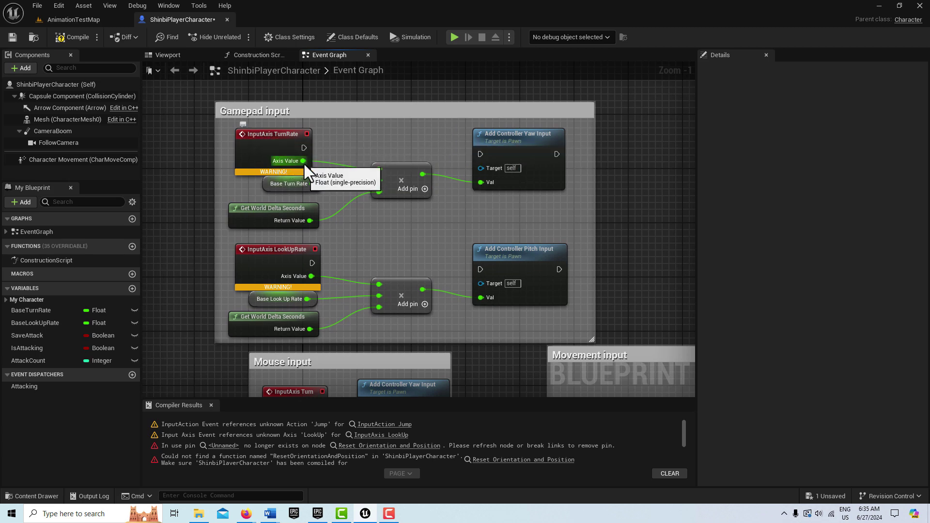
{"action": "left_click", "coordinate": [303, 161], "text": "alt"}
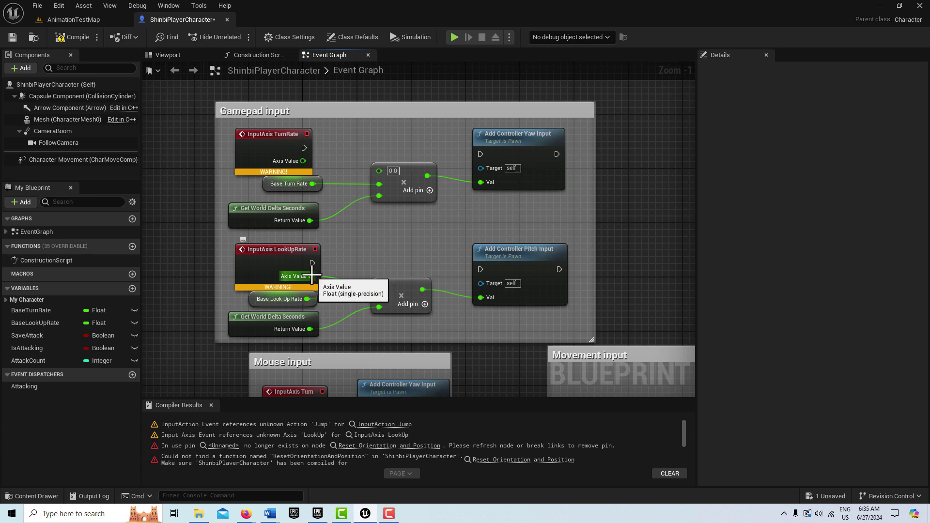
{"action": "left_click", "coordinate": [309, 276], "text": "alt"}
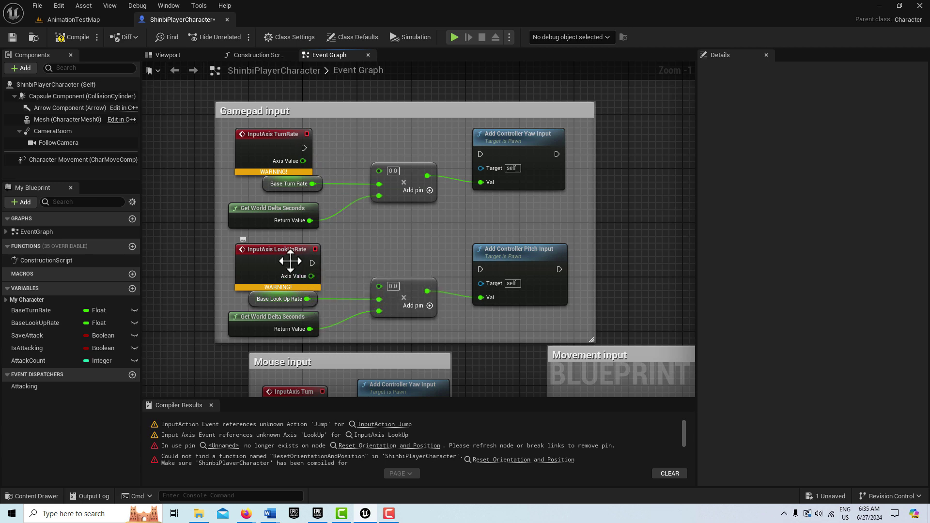
- Delete the InputAxis LookUpRate and InputAxis TurnRate event nodes
{"action": "left_click", "coordinate": [272, 261]}
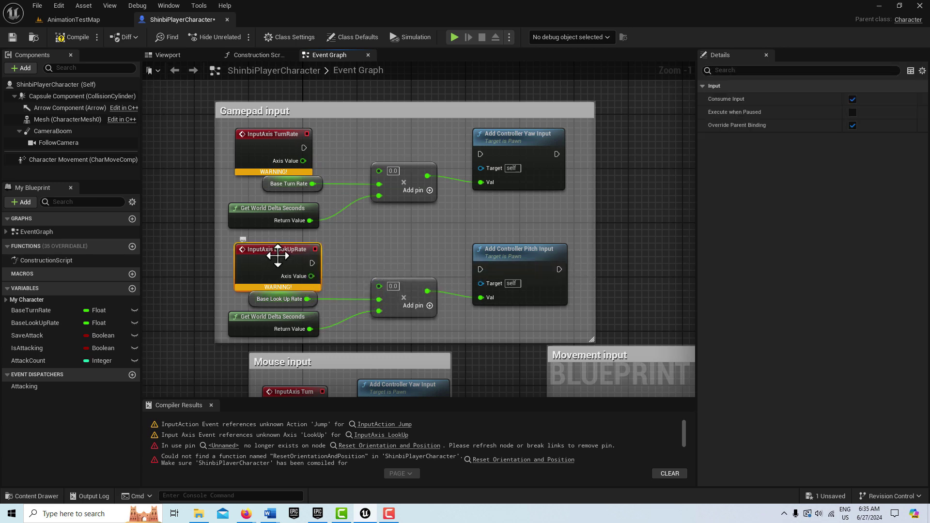
{"action": "key", "text": "Delete"}
{"action": "left_click", "coordinate": [271, 148]}
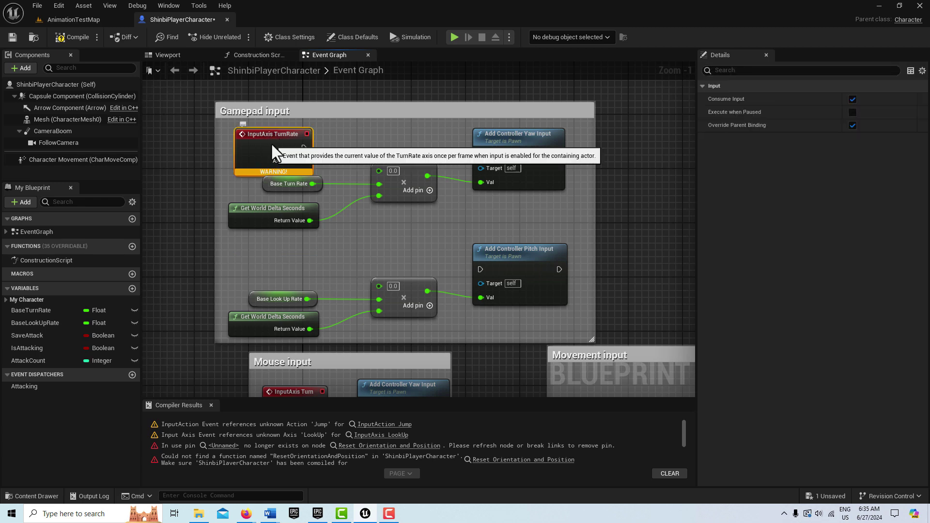
{"action": "key", "text": "Delete"}
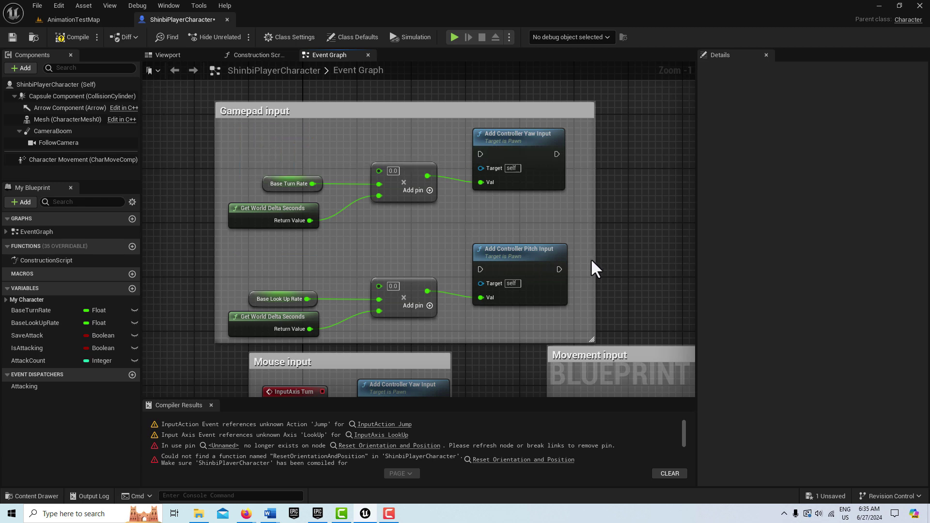
{"action": "scroll", "coordinate": [641, 252], "scroll_direction": "down", "scroll_amount": 1}
{"action": "right_click_drag", "start_coordinate": [633, 254], "coordinate": [480, 85]}
{"action": "scroll", "coordinate": [492, 193], "scroll_direction": "down", "scroll_amount": 2}
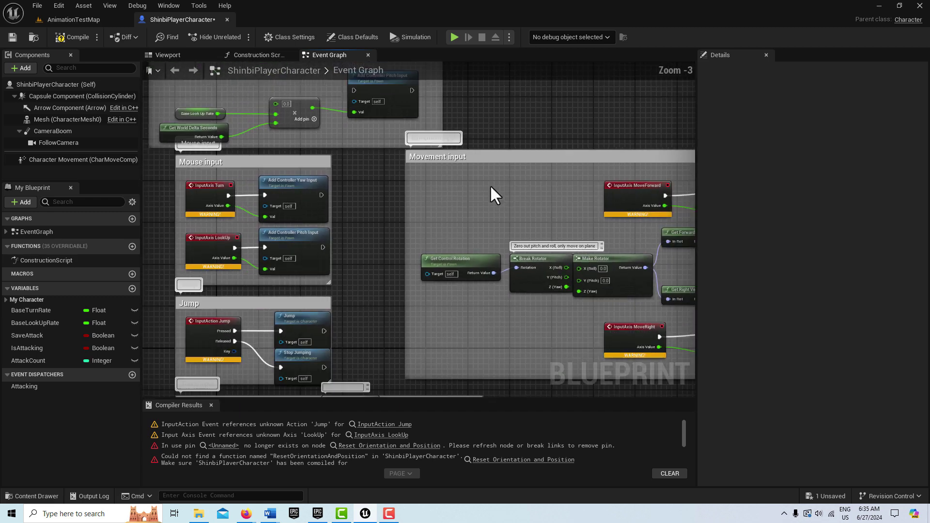
{"action": "right_click_drag", "start_coordinate": [517, 322], "coordinate": [474, 358]}
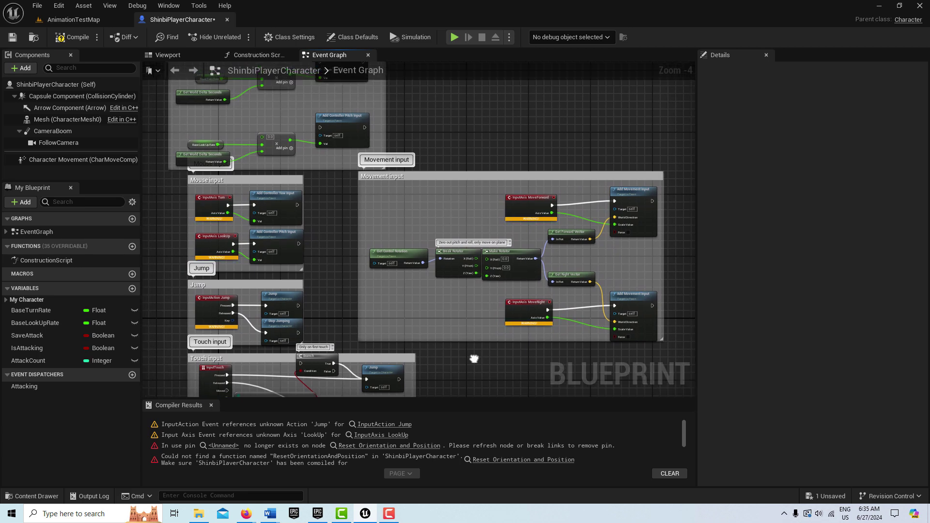
{"action": "scroll", "coordinate": [322, 347], "scroll_direction": "up", "scroll_amount": 1}
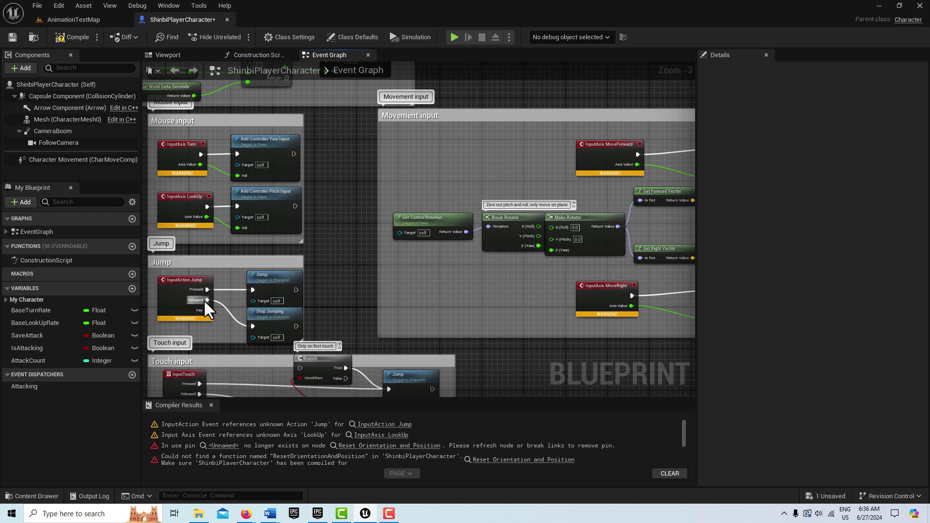
{"action": "scroll", "coordinate": [199, 297], "scroll_direction": "down", "scroll_amount": 1}
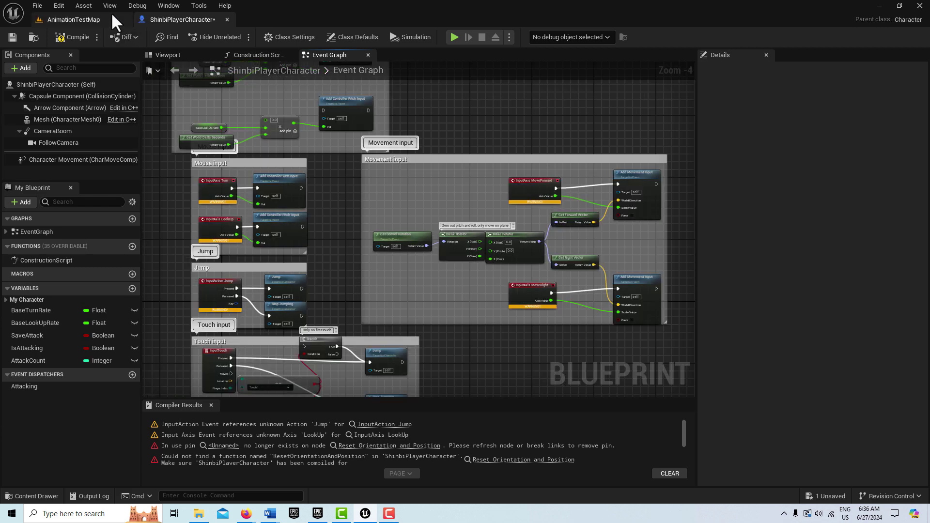
- Open Project Settings at Engine > Input and add a new action mapping
{"action": "left_click", "coordinate": [53, 7]}
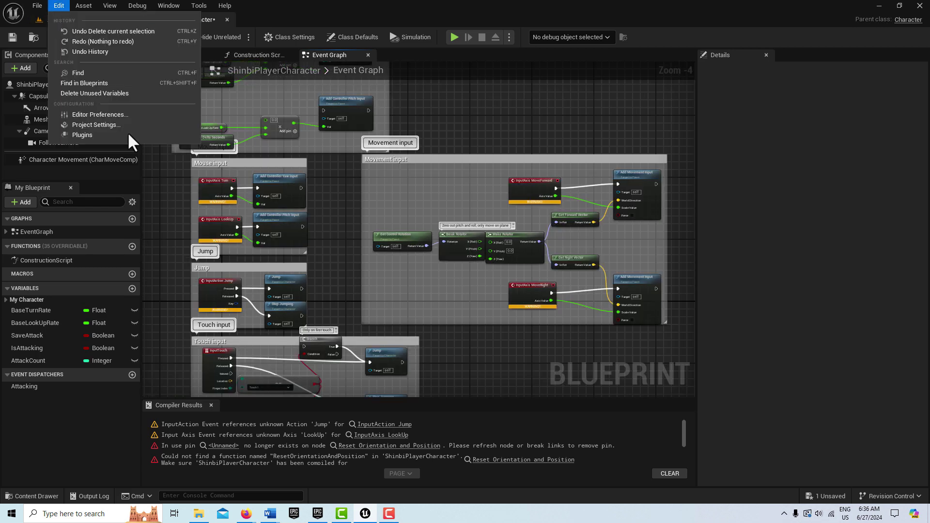
{"action": "left_click", "coordinate": [99, 124]}
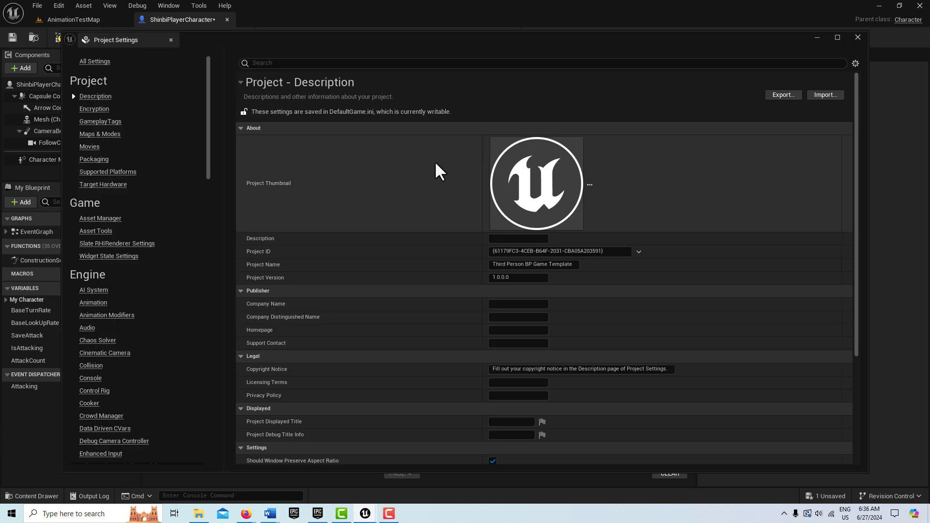
{"action": "scroll", "coordinate": [111, 431], "scroll_direction": "down", "scroll_amount": 4}
{"action": "scroll", "coordinate": [113, 424], "scroll_direction": "down", "scroll_amount": 2}
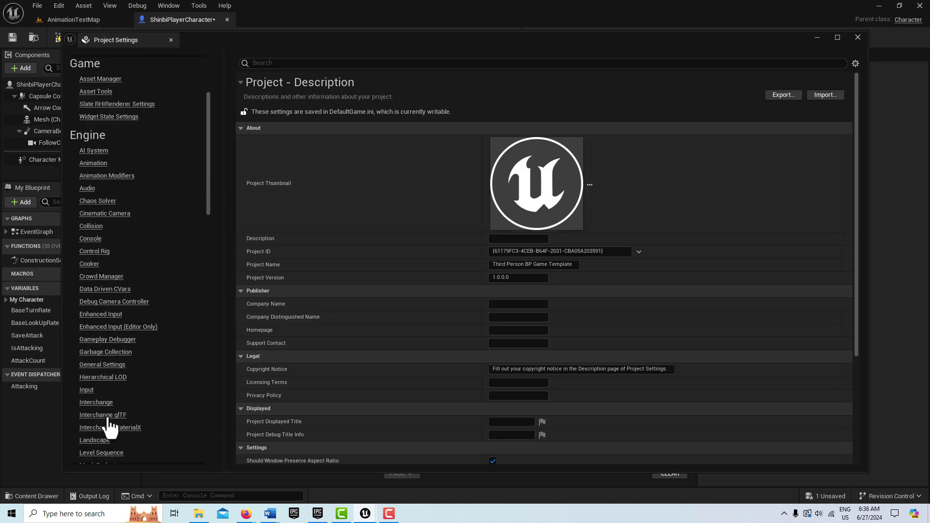
{"action": "left_click", "coordinate": [90, 391]}
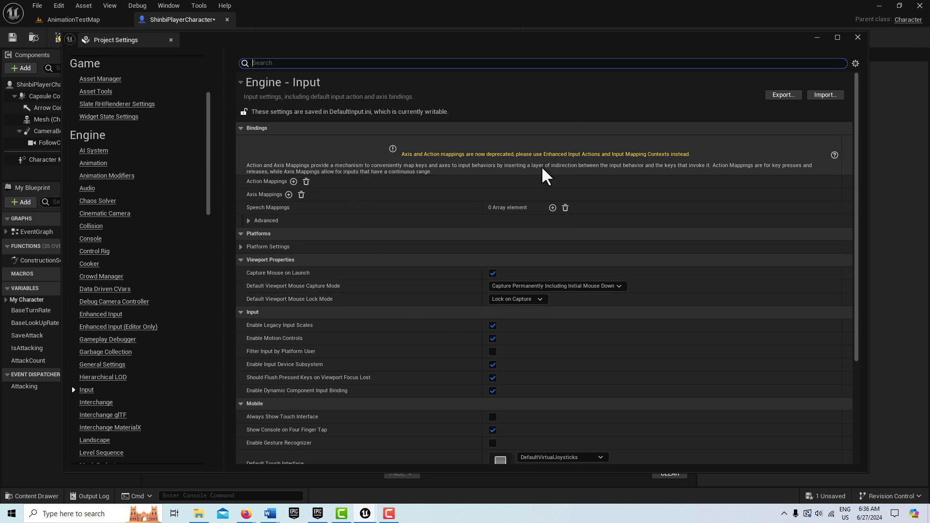
{"action": "left_click", "coordinate": [293, 182]}
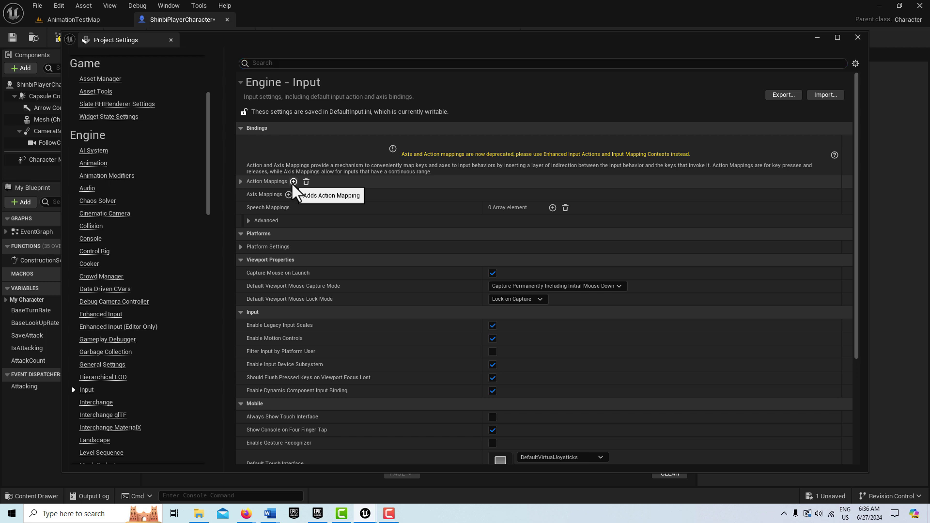
- Name the new action mapping Jump and bind it to the Space Bar
{"action": "left_click", "coordinate": [240, 182]}
{"action": "left_click", "coordinate": [334, 194]}
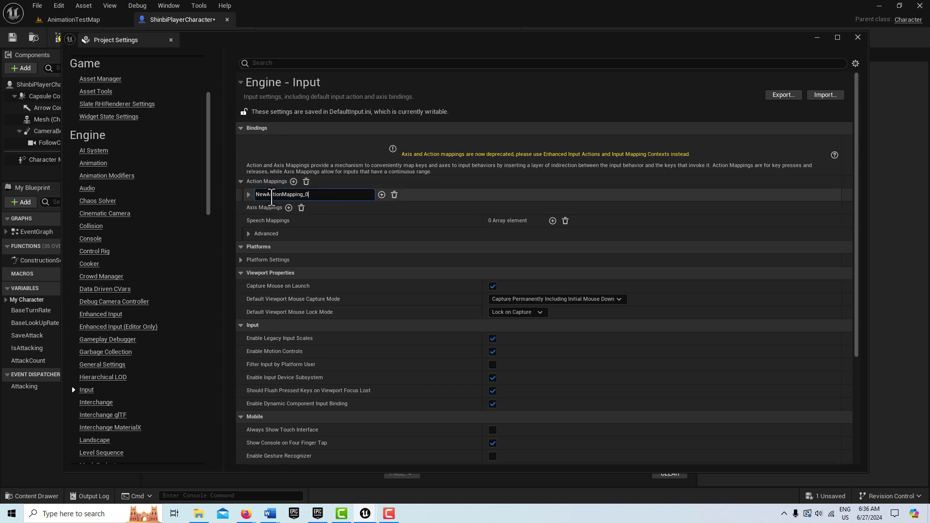
{"action": "type", "text": "Jump"}
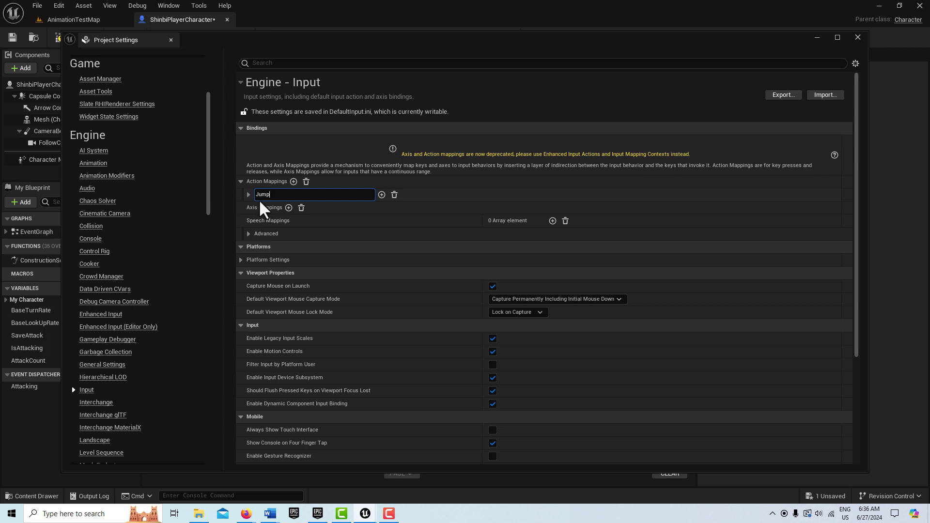
{"action": "key", "text": "Return"}
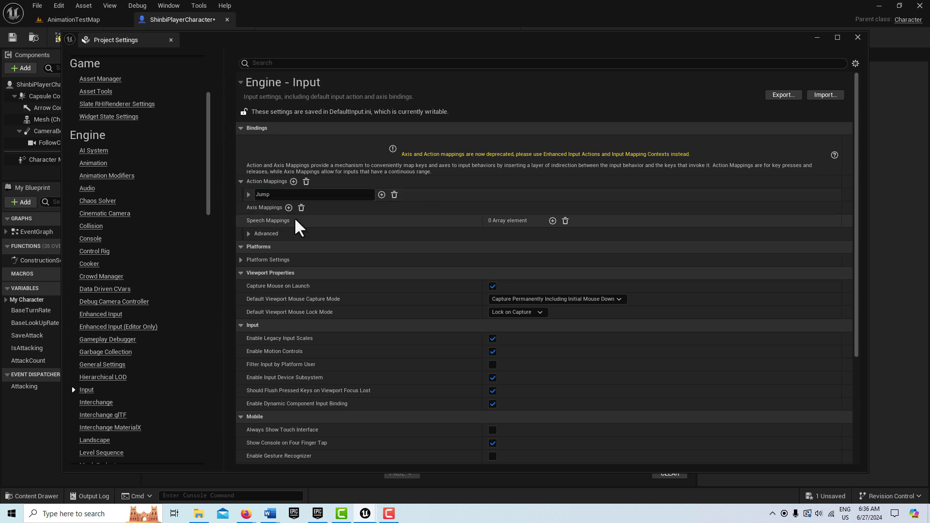
{"action": "left_click", "coordinate": [248, 194]}
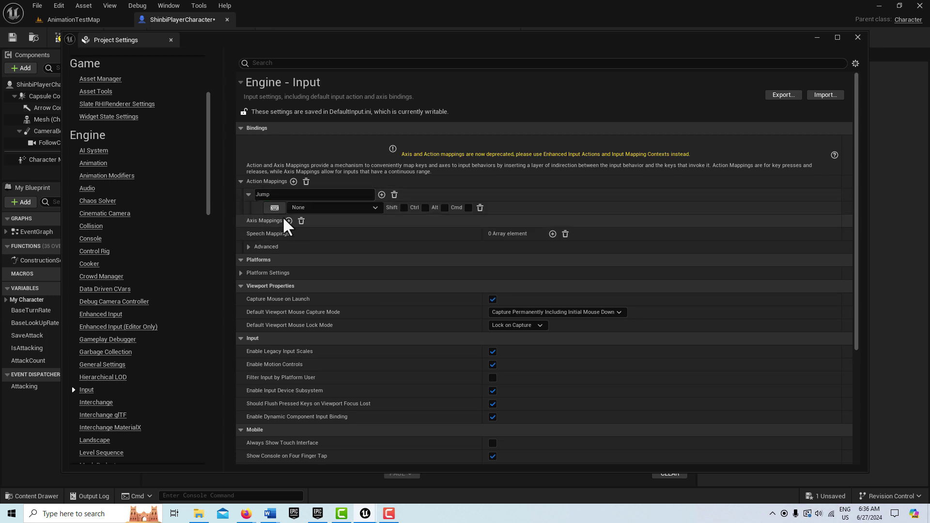
{"action": "left_click", "coordinate": [375, 209]}
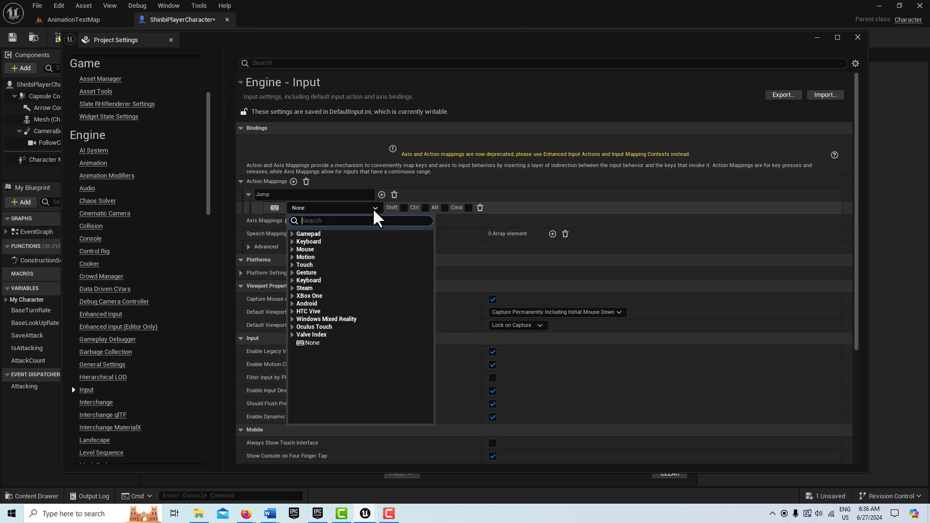
{"action": "left_click", "coordinate": [295, 240]}
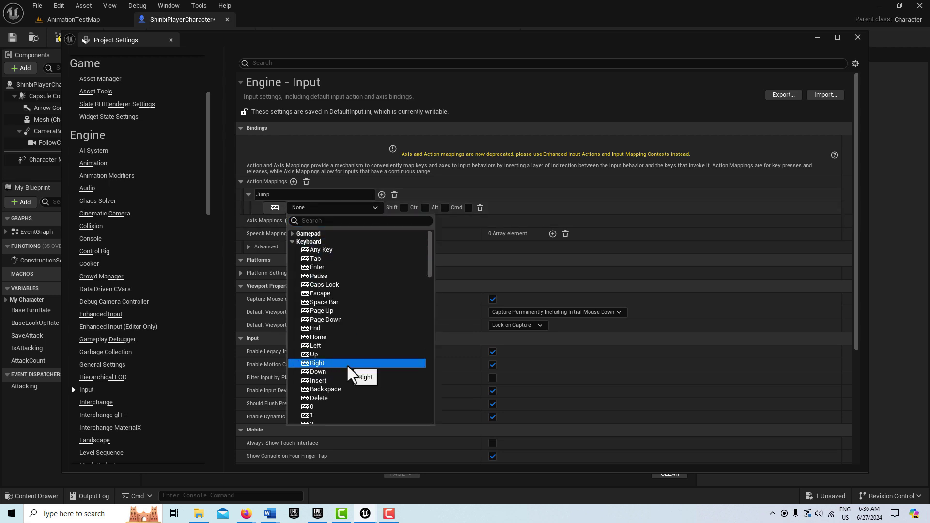
{"action": "left_click", "coordinate": [339, 302]}
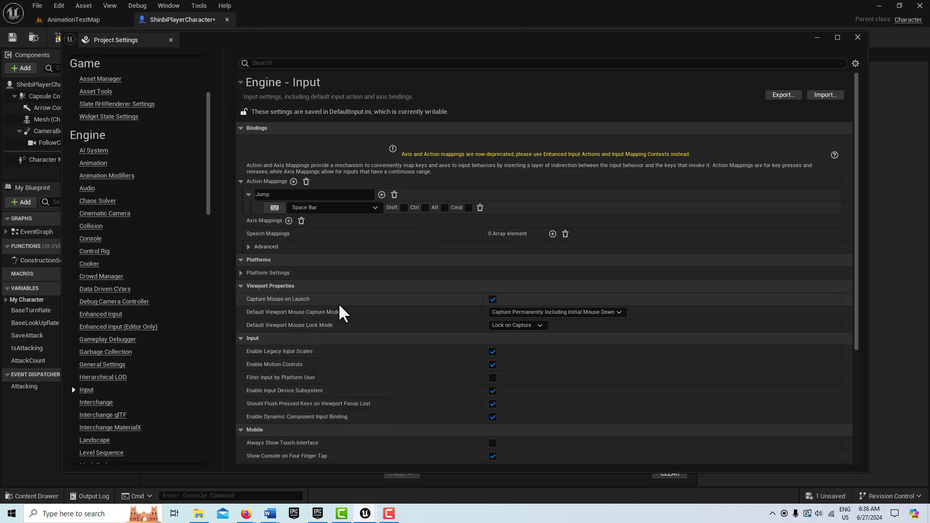
- Add four new axis mappings under Axis Mappings
{"action": "scroll", "coordinate": [353, 273], "scroll_direction": "down", "scroll_amount": 2}
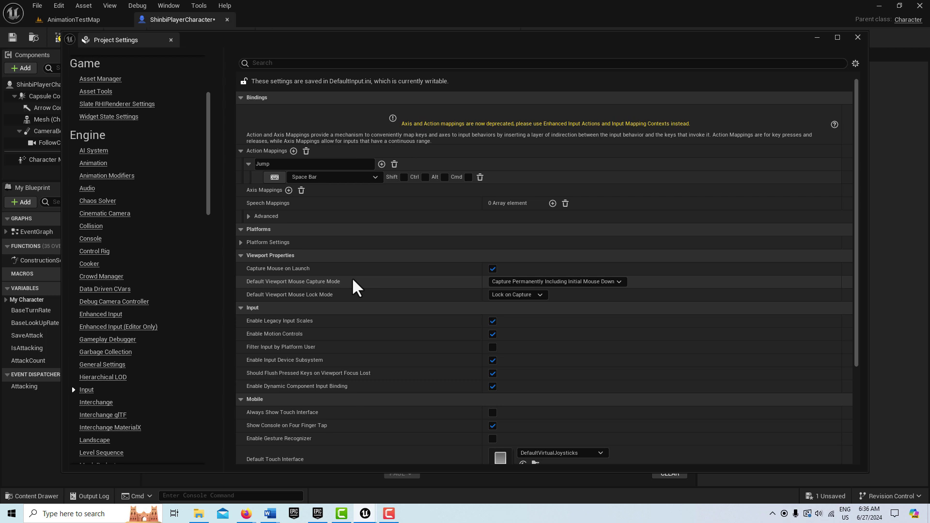
{"action": "left_click", "coordinate": [289, 190]}
{"action": "left_click", "coordinate": [240, 190]}
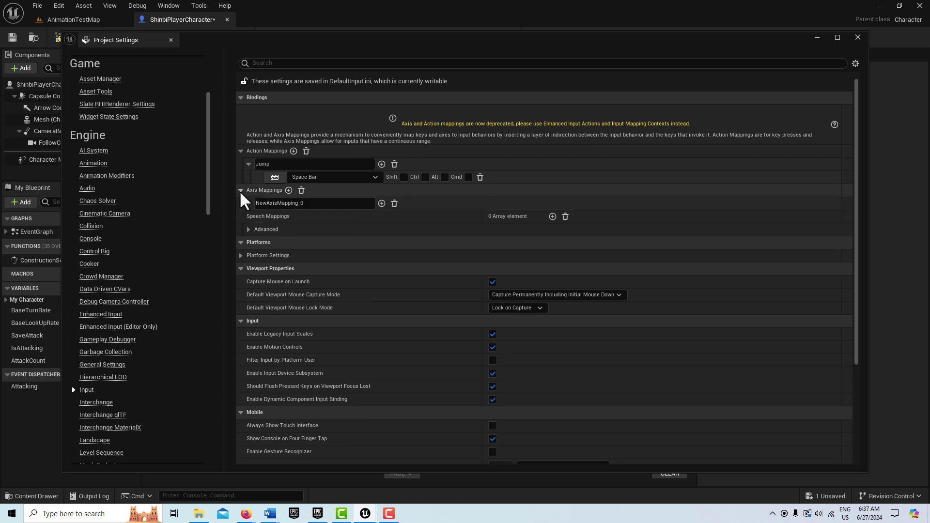
{"action": "left_click", "coordinate": [289, 191]}
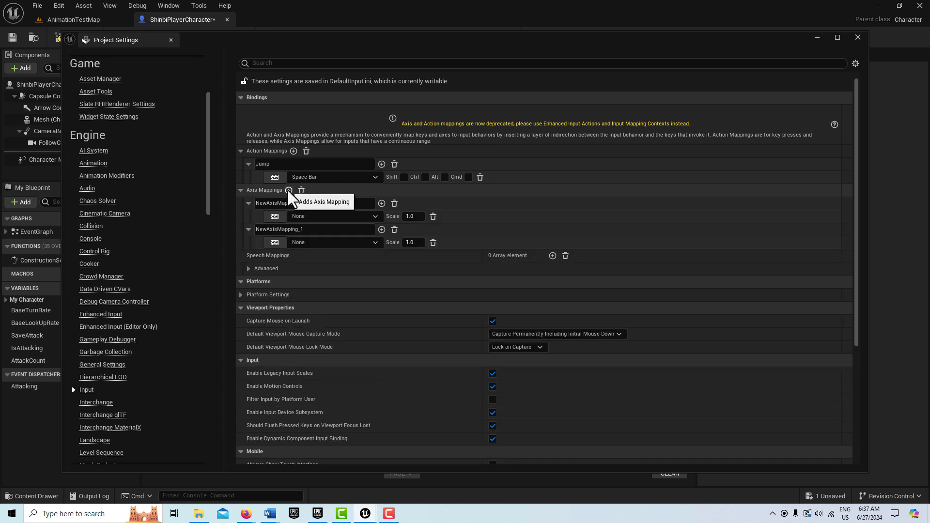
{"action": "left_click", "coordinate": [288, 190]}
{"action": "left_click", "coordinate": [289, 190]}
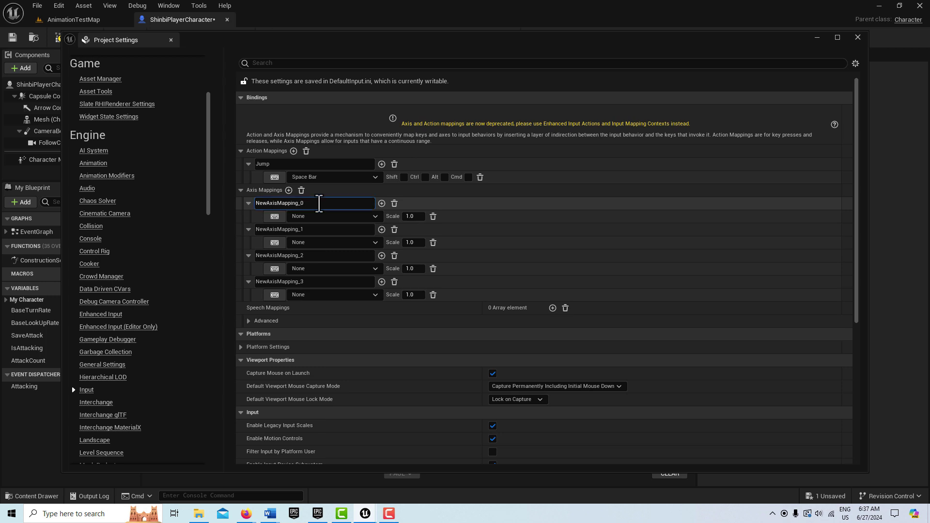
- Rename the first axis mapping Turn and bind it to Mouse X
{"action": "left_click_drag", "start_coordinate": [320, 204], "coordinate": [165, 211]}
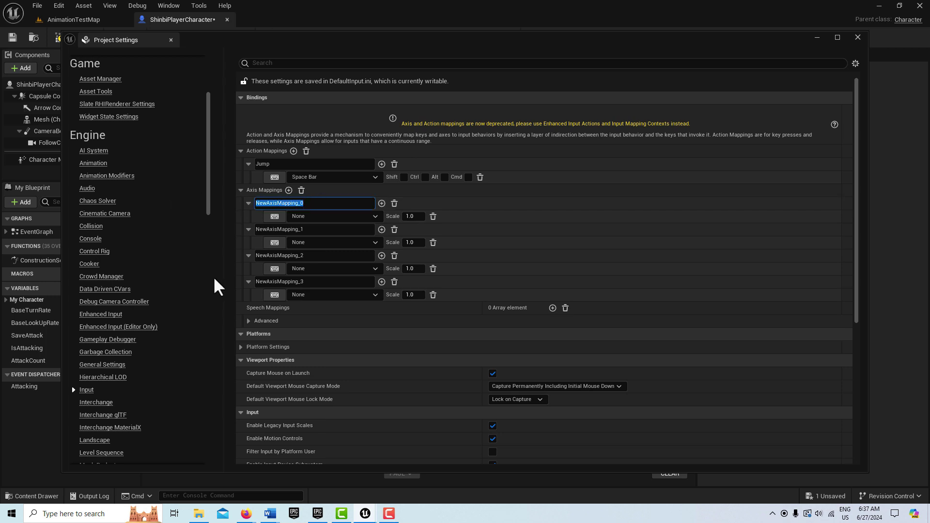
{"action": "type", "text": "Turn"}
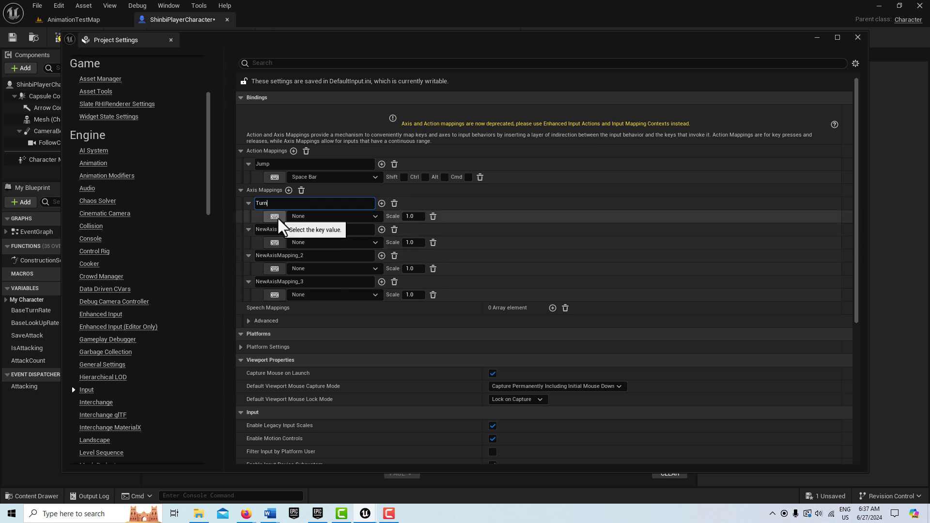
{"action": "left_click", "coordinate": [248, 203]}
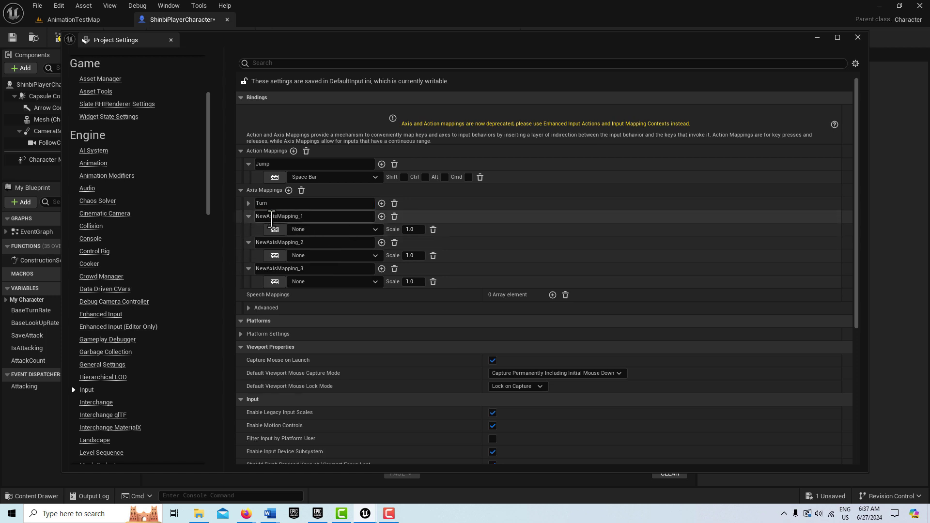
{"action": "left_click", "coordinate": [249, 203]}
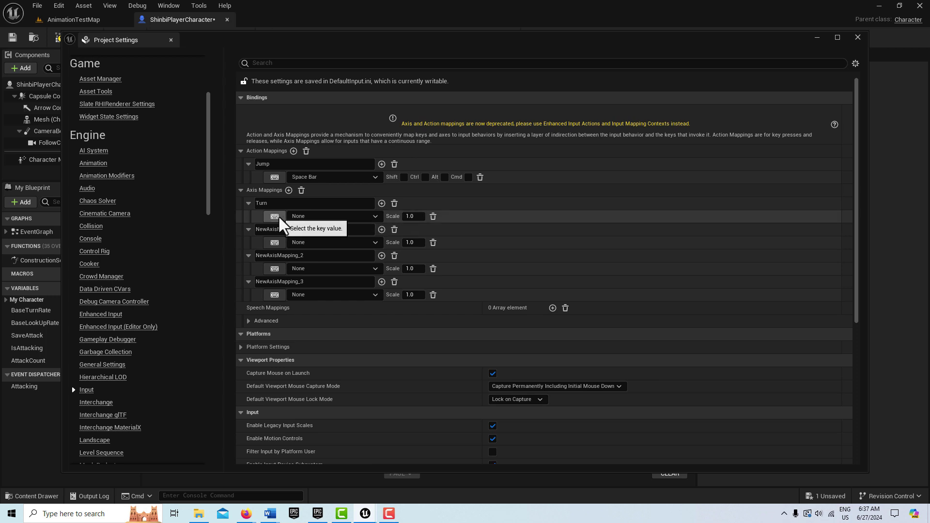
{"action": "left_click", "coordinate": [278, 215]}
{"action": "left_click", "coordinate": [278, 215]}
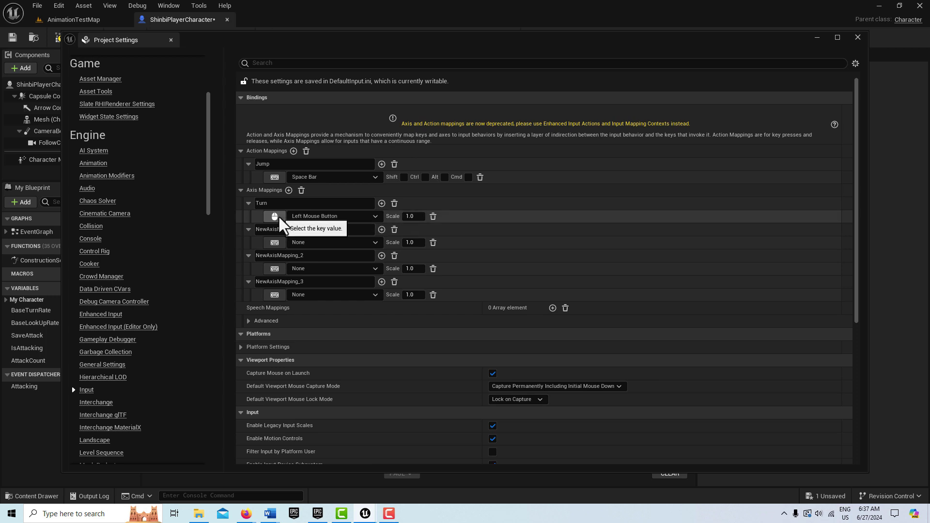
{"action": "left_click", "coordinate": [375, 217]}
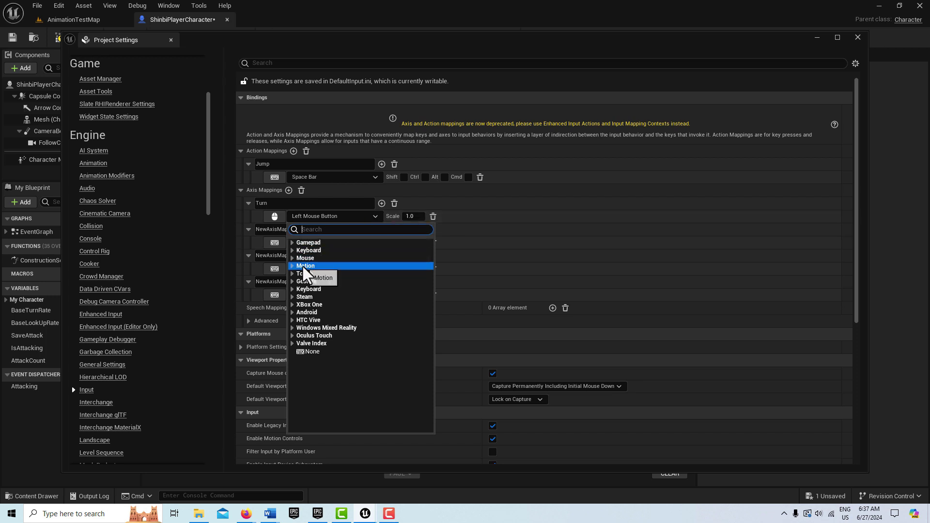
{"action": "left_click", "coordinate": [293, 257]}
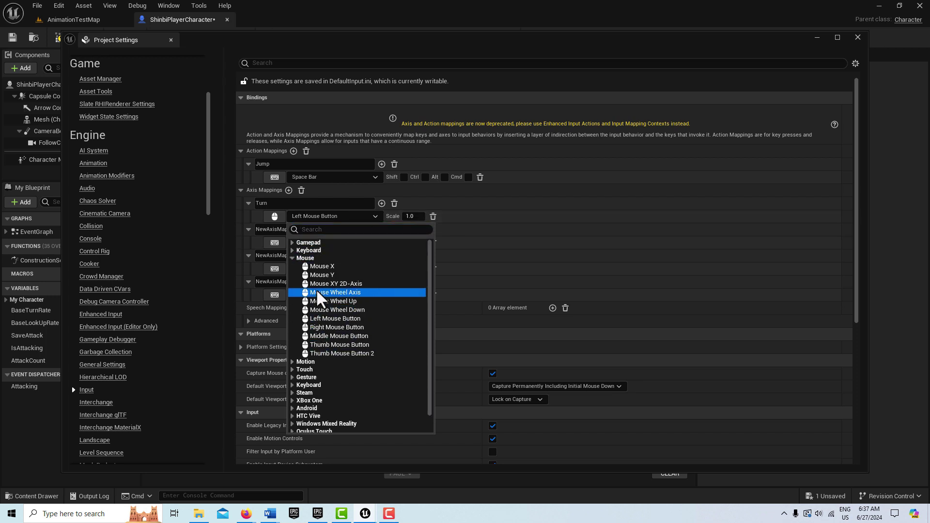
{"action": "left_click", "coordinate": [319, 266]}
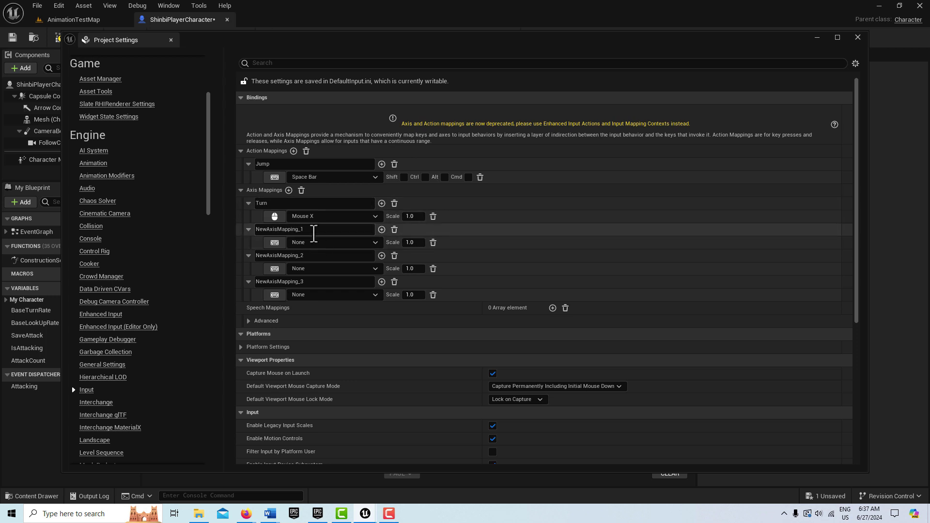
- Rename the second axis mapping LookUp, bind it to Mouse Y, and set scale -1.0
{"action": "left_click", "coordinate": [315, 230]}
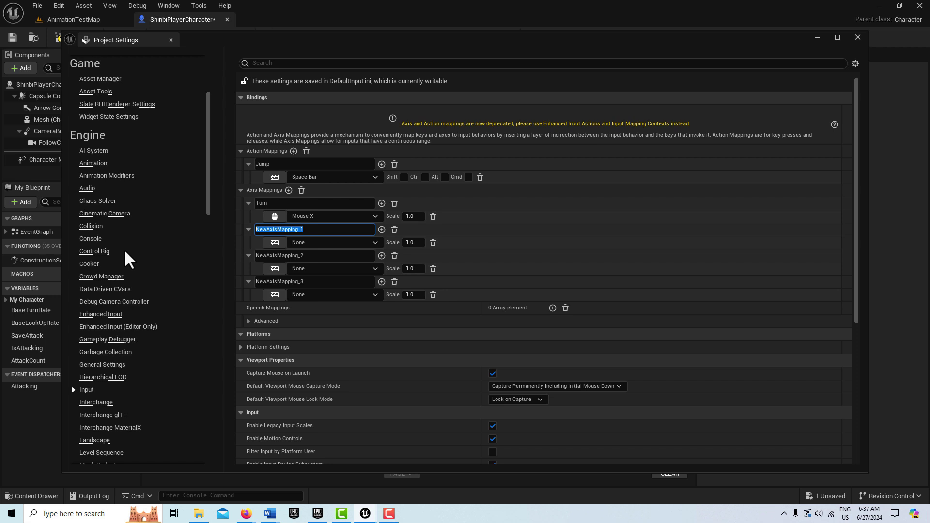
{"action": "type", "text": "LookUp"}
{"action": "left_click", "coordinate": [274, 242]}
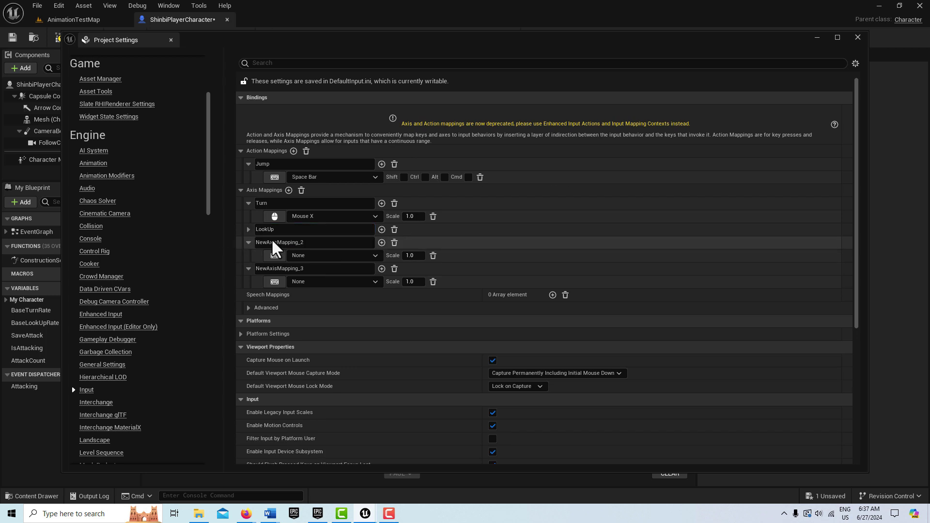
{"action": "left_click", "coordinate": [272, 239]}
{"action": "left_click", "coordinate": [375, 243]}
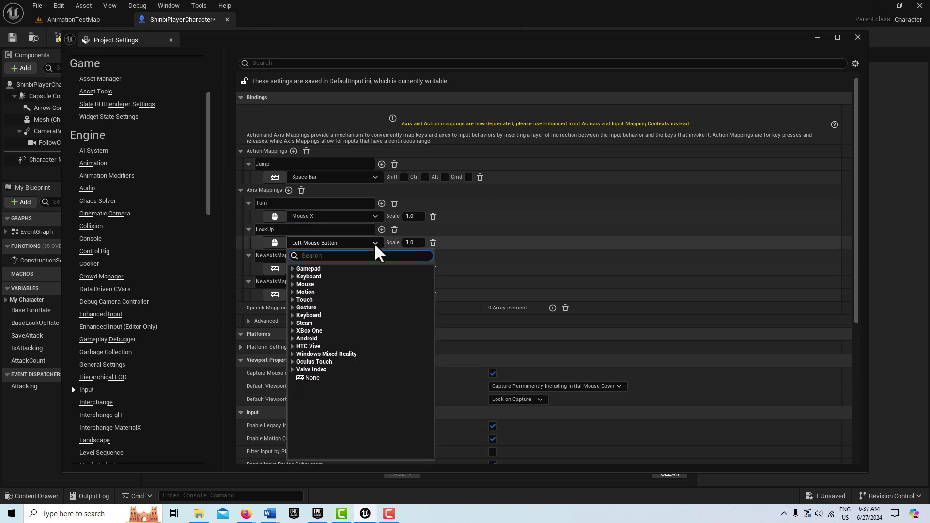
{"action": "left_click", "coordinate": [292, 284]}
{"action": "left_click", "coordinate": [341, 302]}
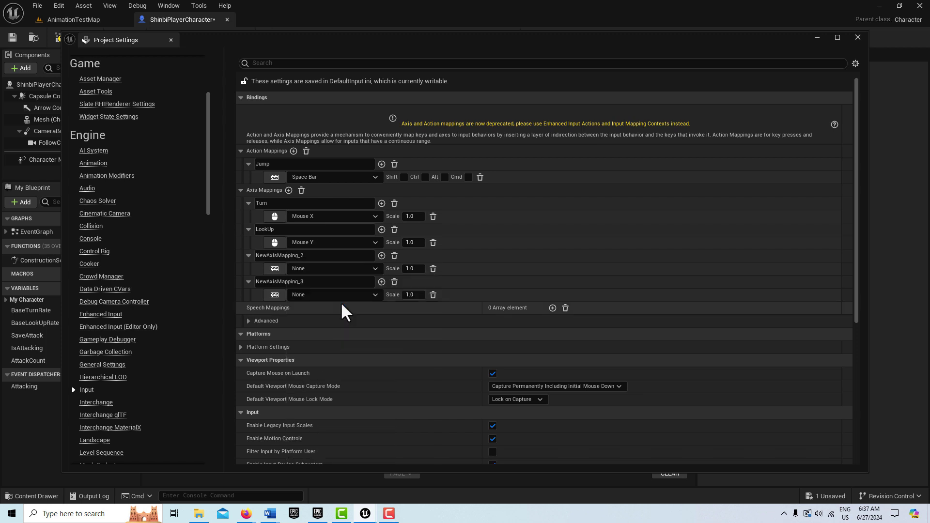
{"action": "left_click", "coordinate": [418, 242]}
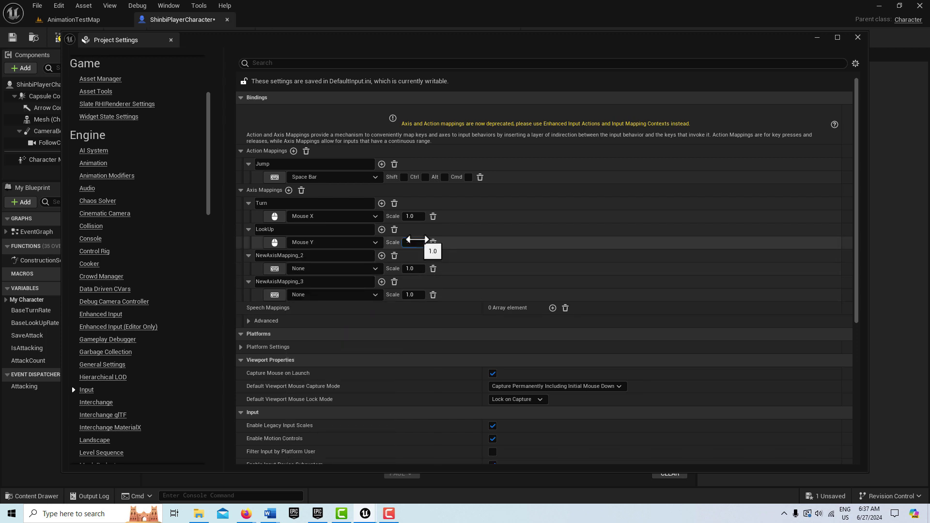
- Rename the third axis mapping MoveForward and bind it to the W key
{"action": "left_click", "coordinate": [321, 258]}
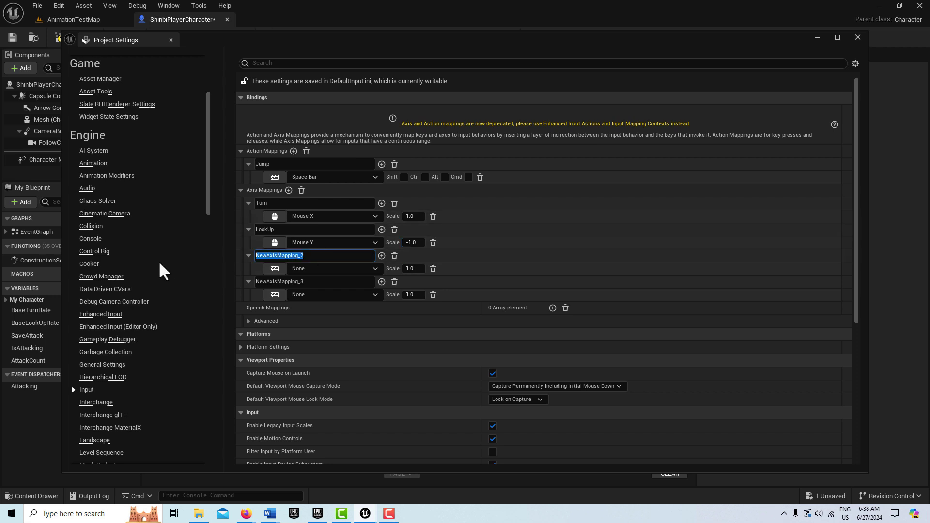
{"action": "type", "text": "MoveForward"}
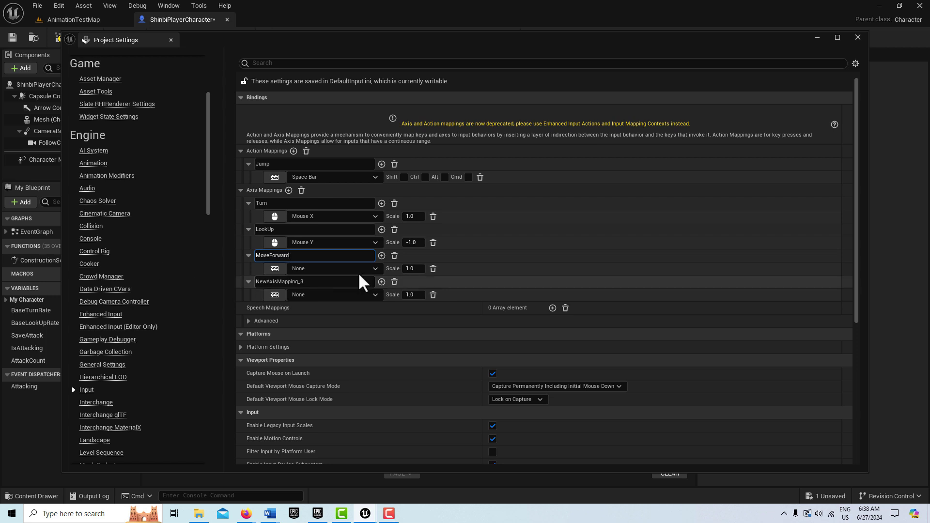
{"action": "key", "text": "Return"}
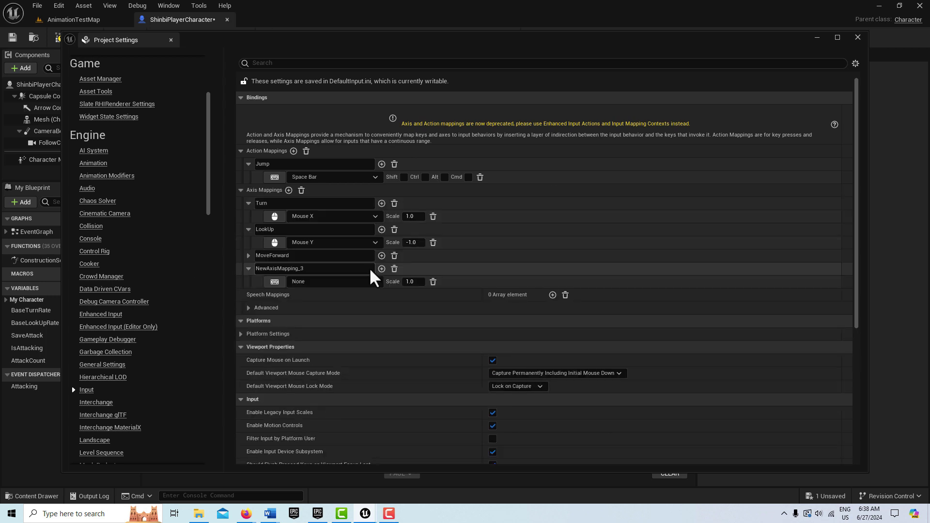
{"action": "left_click", "coordinate": [249, 255]}
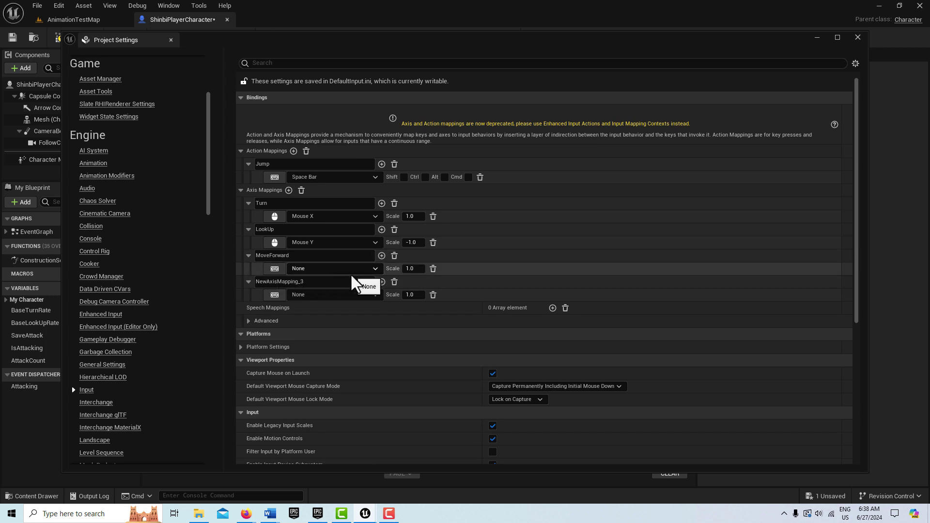
{"action": "left_click", "coordinate": [370, 270]}
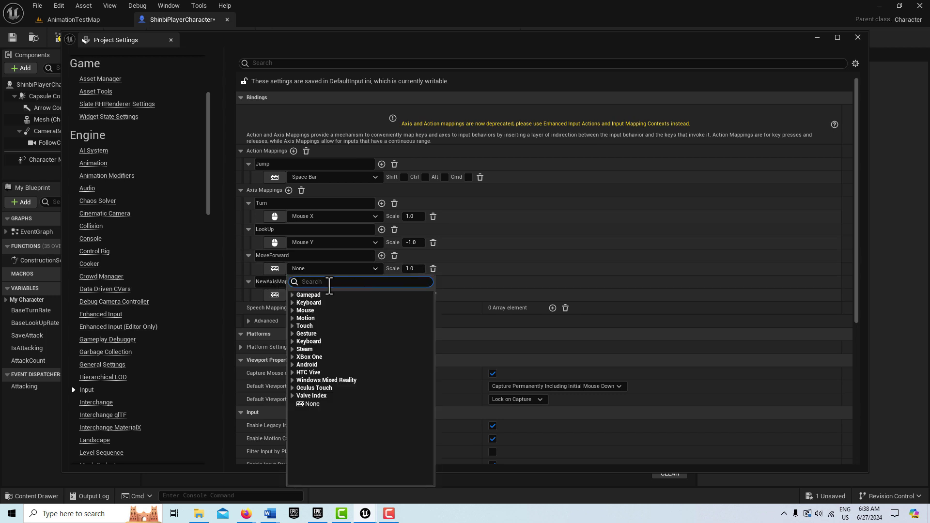
{"action": "left_click", "coordinate": [292, 303]}
{"action": "scroll", "coordinate": [344, 360], "scroll_direction": "down", "scroll_amount": 10}
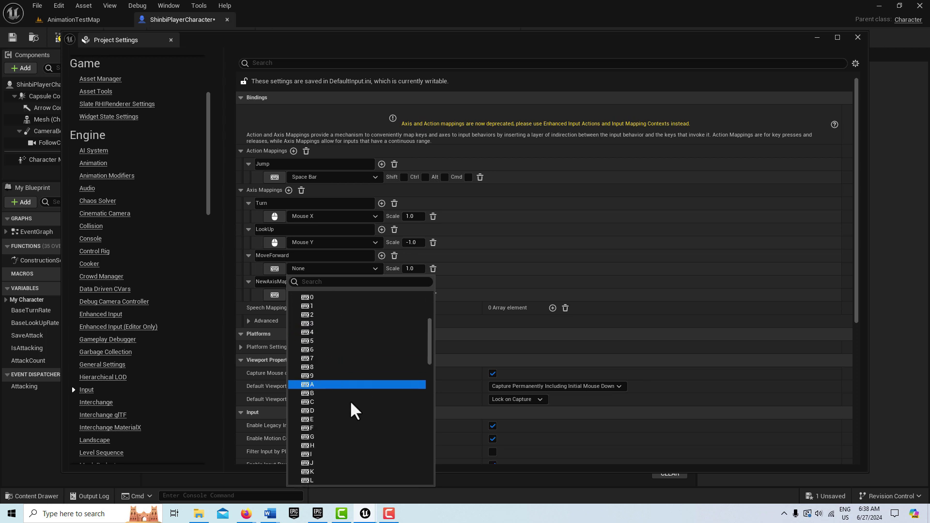
{"action": "scroll", "coordinate": [326, 446], "scroll_direction": "down", "scroll_amount": 2}
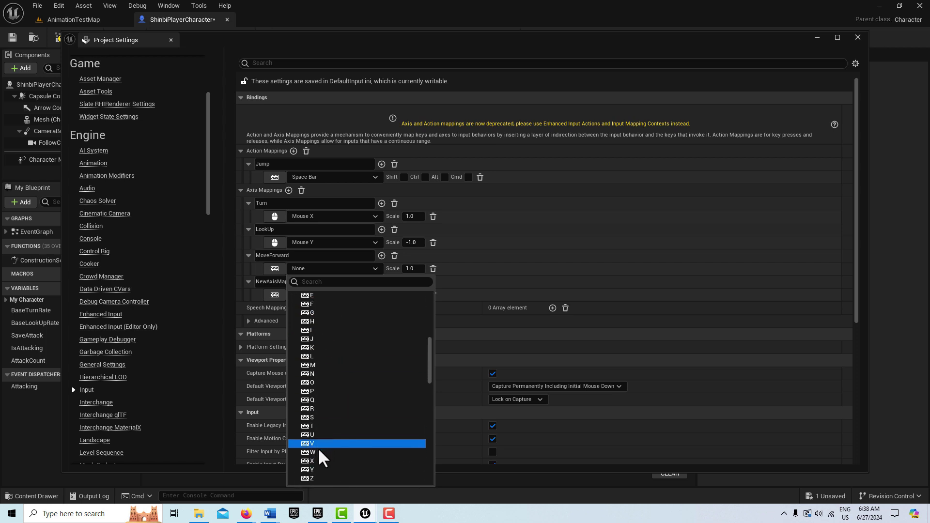
{"action": "left_click", "coordinate": [319, 448]}
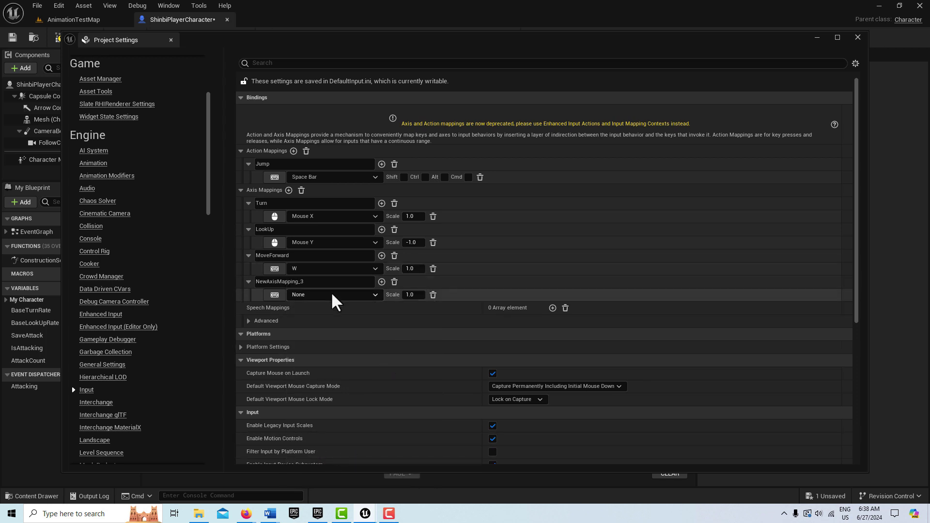
- Add a second MoveForward key bound to S with scale -1.0
{"action": "left_click", "coordinate": [381, 255]}
{"action": "left_click", "coordinate": [371, 281]}
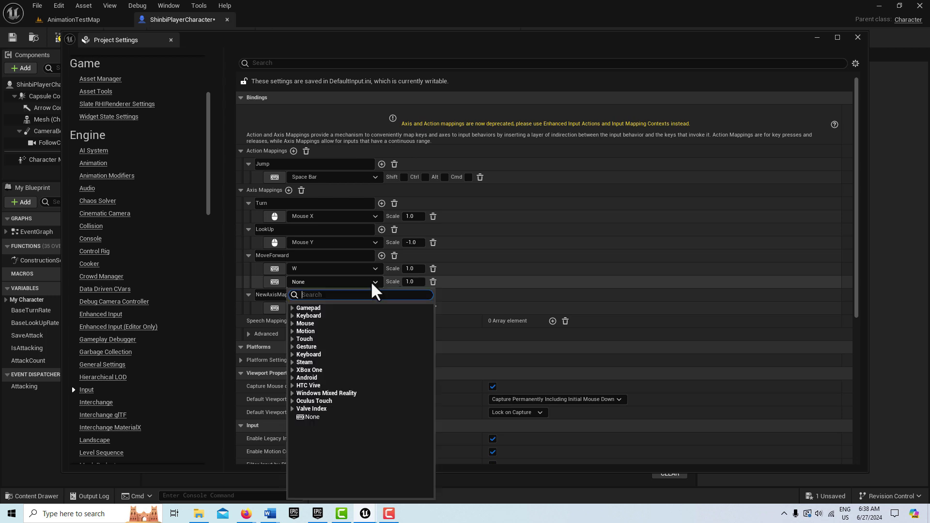
{"action": "left_click", "coordinate": [293, 316]}
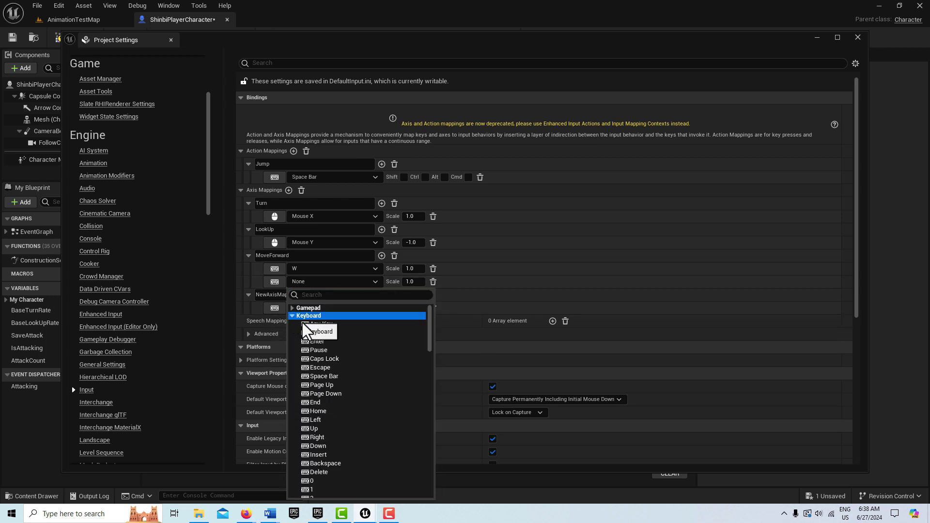
{"action": "scroll", "coordinate": [353, 405], "scroll_direction": "down", "scroll_amount": 8}
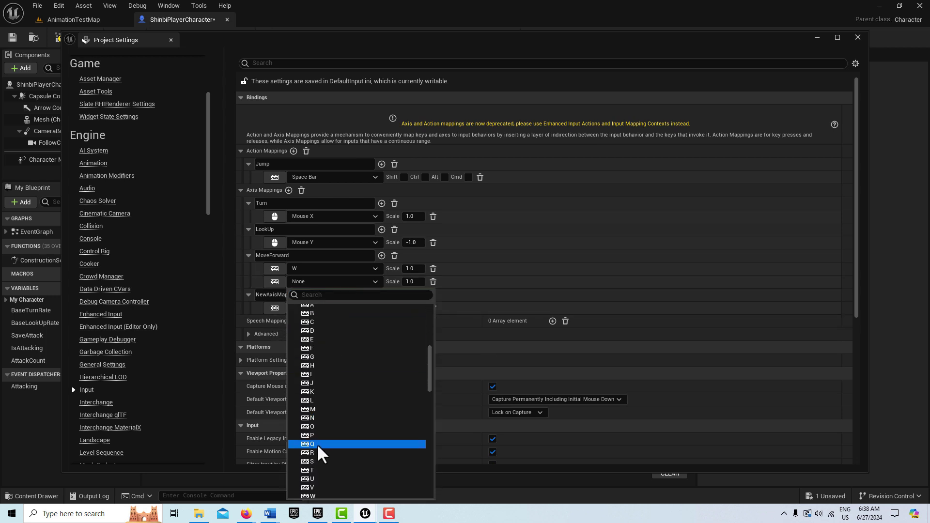
{"action": "left_click", "coordinate": [324, 462]}
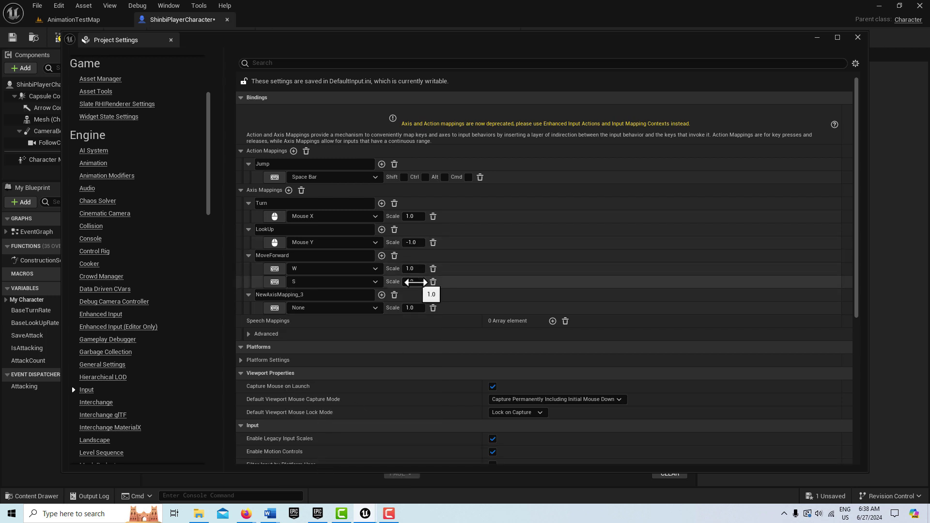
{"action": "left_click", "coordinate": [424, 281]}
- Rename the last axis mapping to MoveRight and bind it to the A key at scale -1.0
{"action": "left_click", "coordinate": [320, 295]}
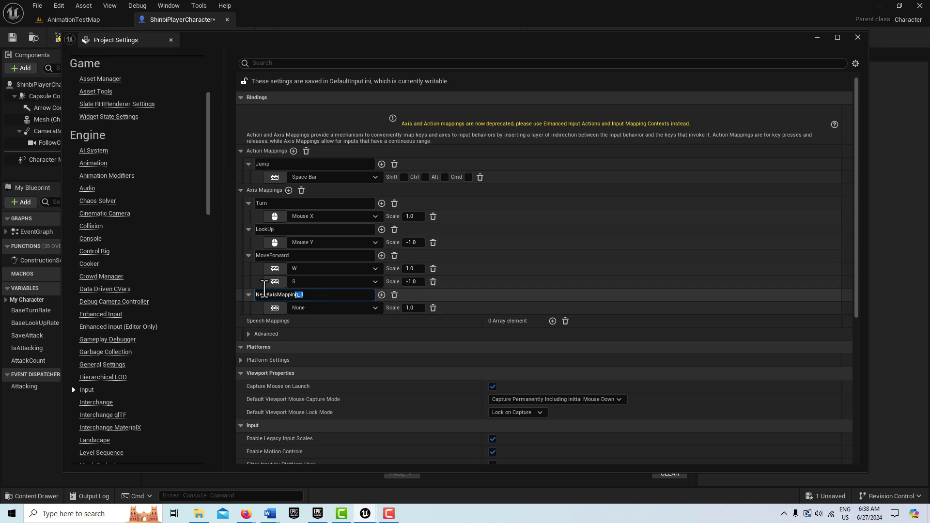
{"action": "type", "text": "Move"}
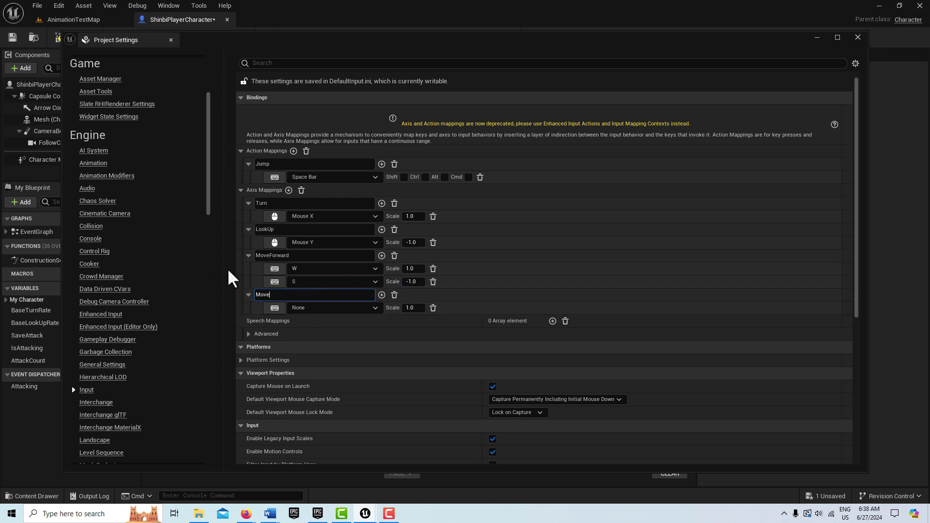
{"action": "type", "text": "Right"}
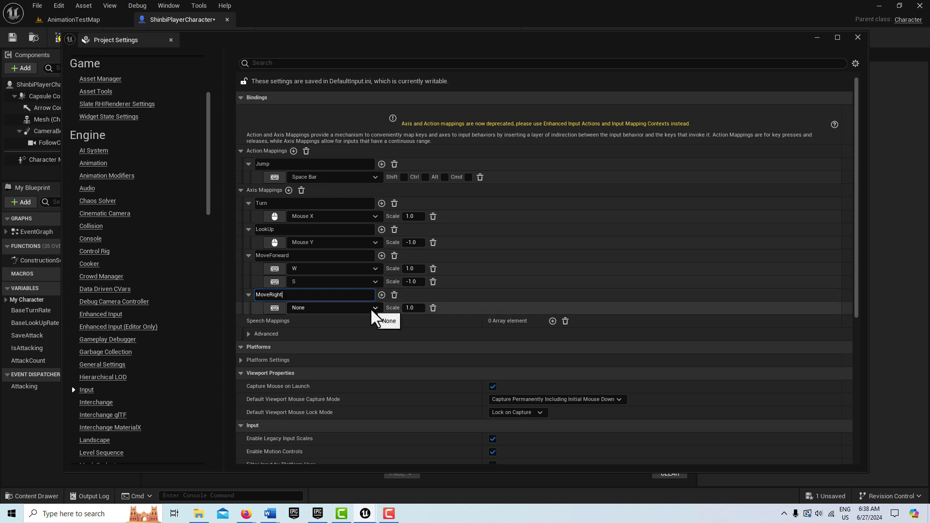
{"action": "key", "text": "Return"}
{"action": "left_click", "coordinate": [248, 295]}
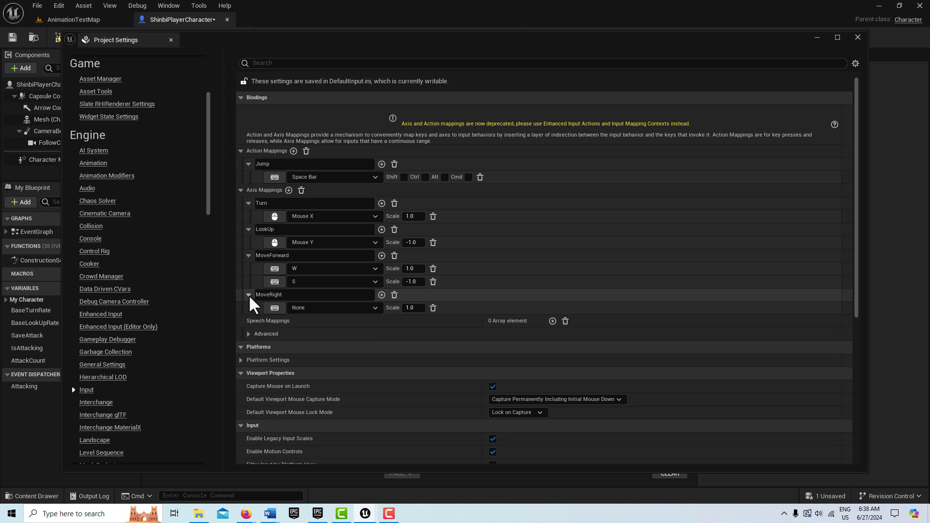
{"action": "left_click", "coordinate": [374, 309]}
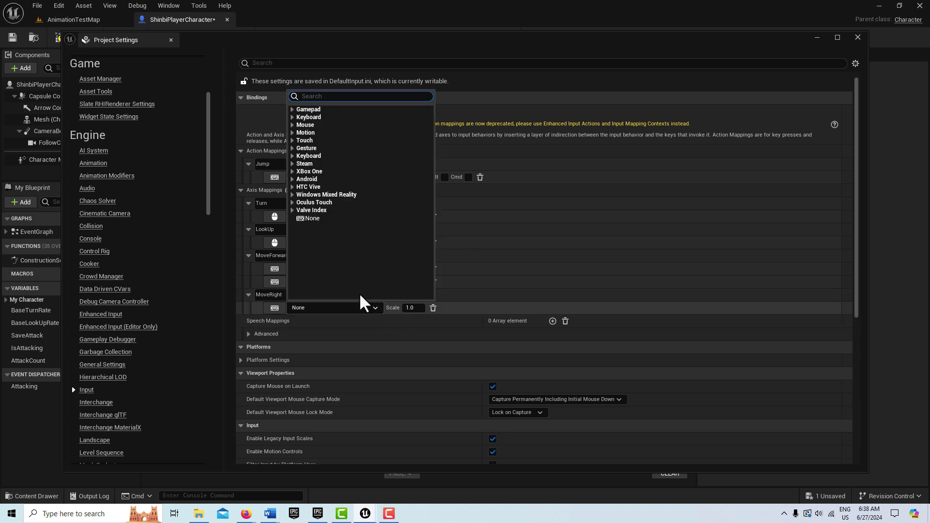
{"action": "left_click", "coordinate": [293, 118]}
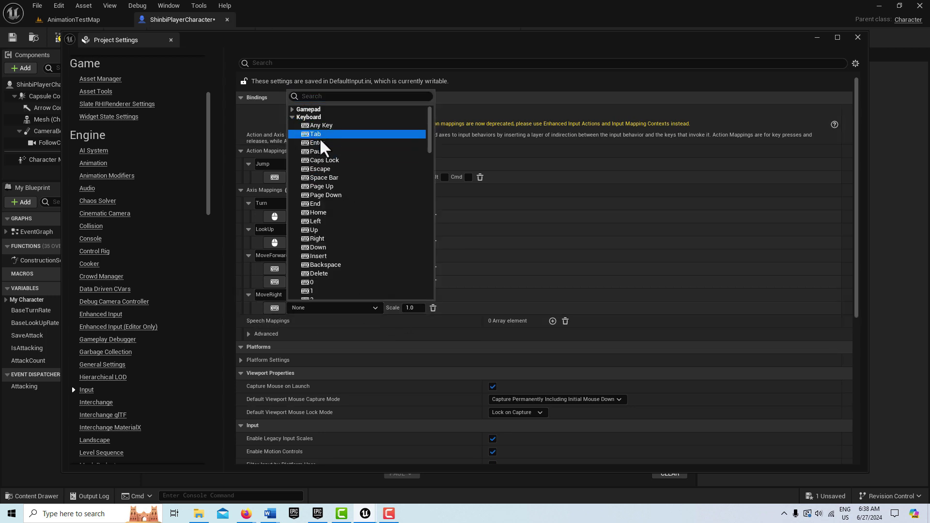
{"action": "scroll", "coordinate": [349, 199], "scroll_direction": "down", "scroll_amount": 3}
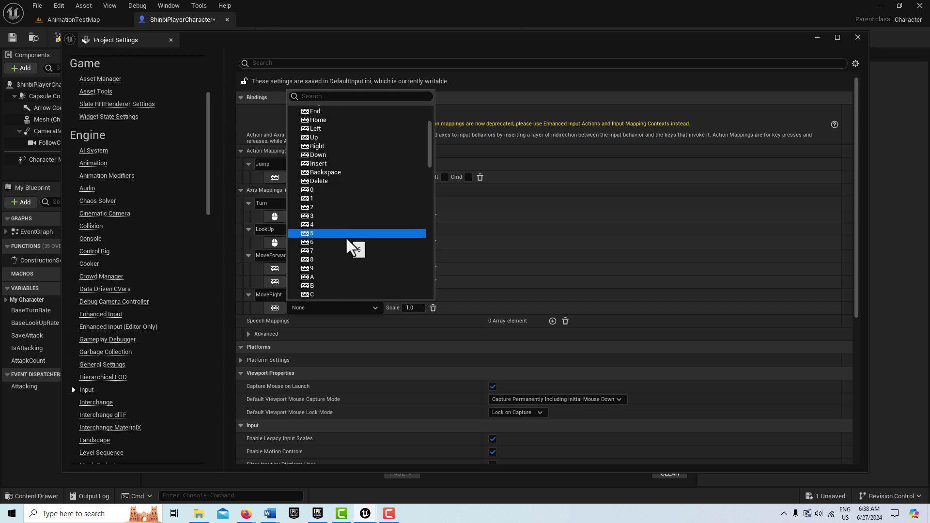
{"action": "left_click", "coordinate": [317, 277]}
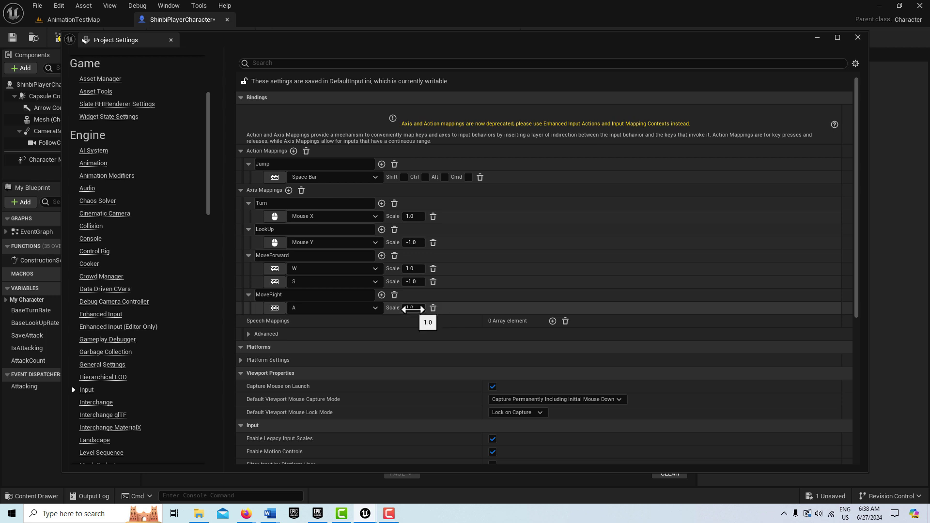
{"action": "left_click", "coordinate": [416, 308]}
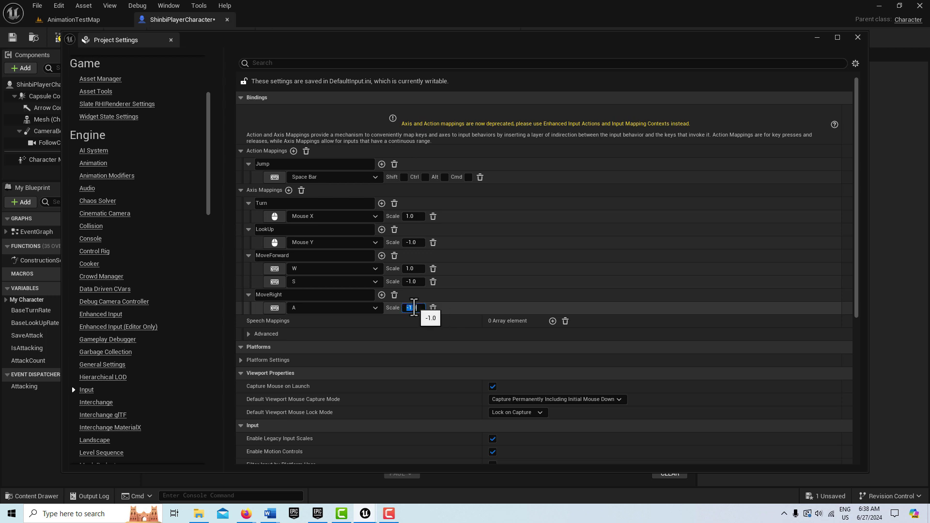
- Add a second MoveRight binding on the D key with scale 1.0
{"action": "left_click", "coordinate": [382, 296]}
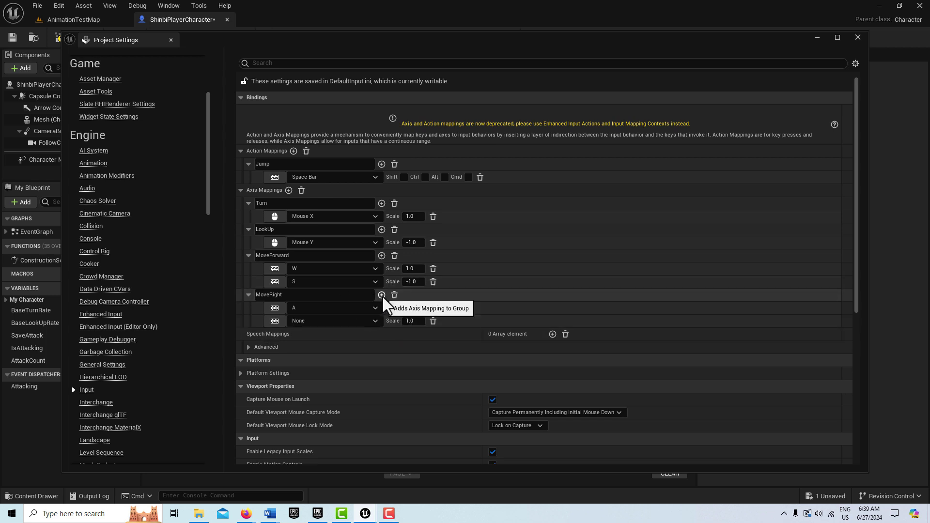
{"action": "left_click", "coordinate": [374, 321]}
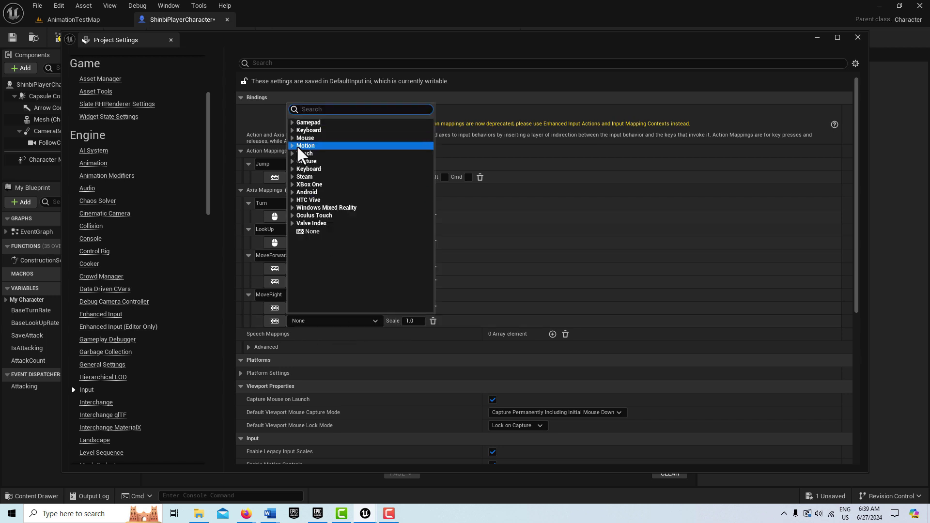
{"action": "left_click", "coordinate": [292, 130]}
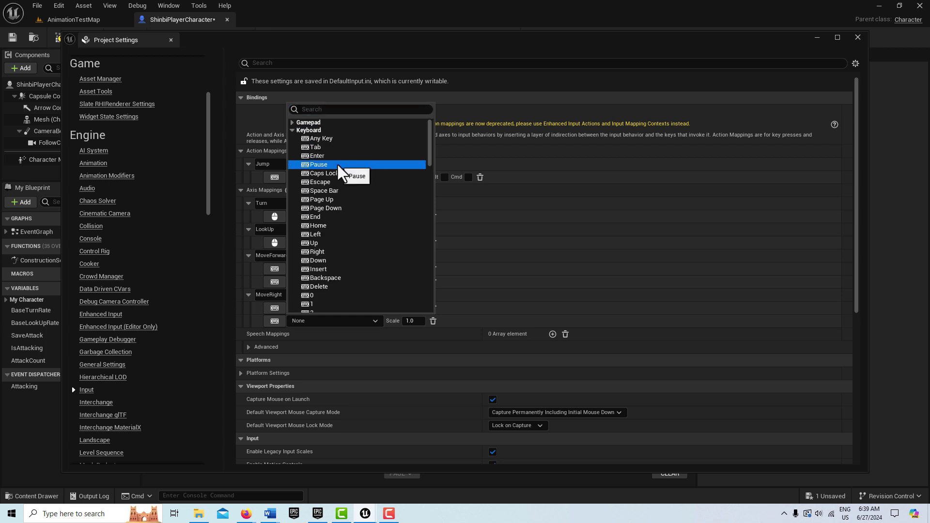
{"action": "scroll", "coordinate": [338, 194], "scroll_direction": "down", "scroll_amount": 4}
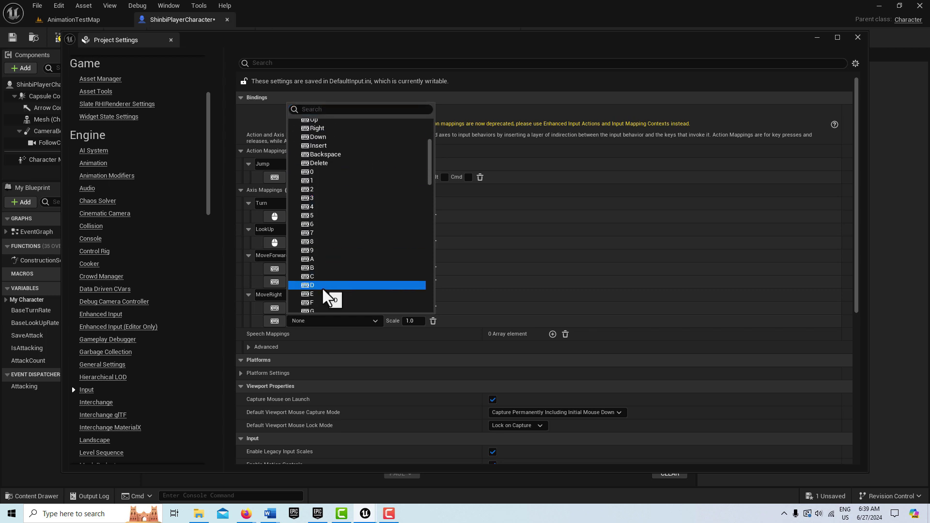
{"action": "left_click", "coordinate": [322, 285]}
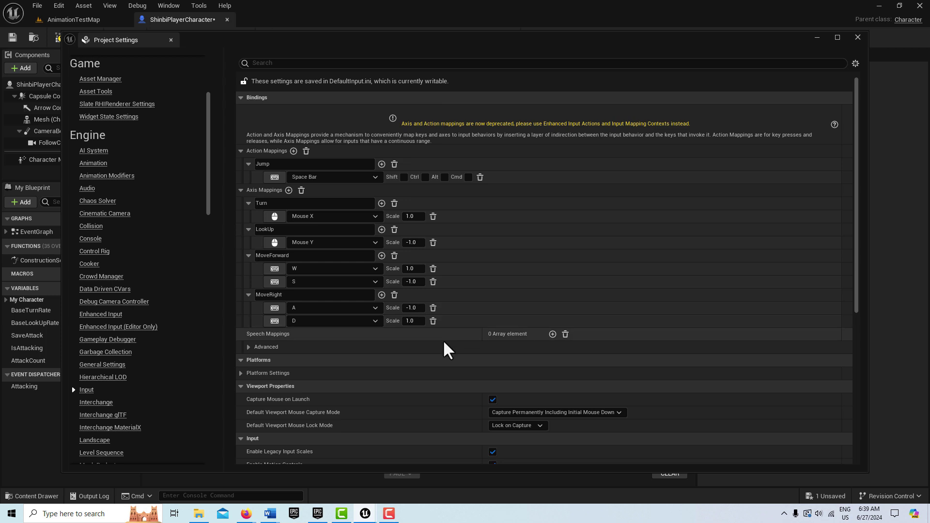
{"action": "scroll", "coordinate": [533, 329], "scroll_direction": "up", "scroll_amount": 1}
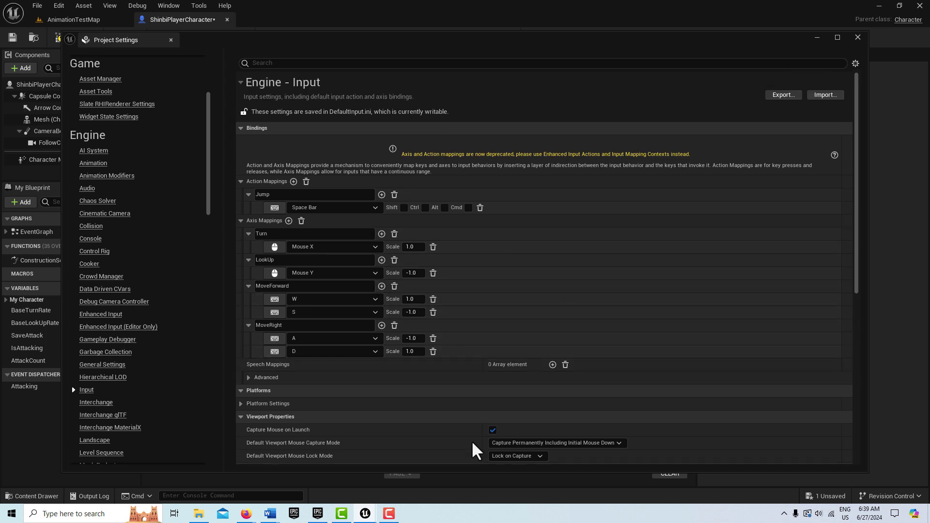
- Close Project Settings and recompile ShinbiPlayerCharacter so it compiles without the unknown-mapping errors
{"action": "left_click", "coordinate": [858, 37]}
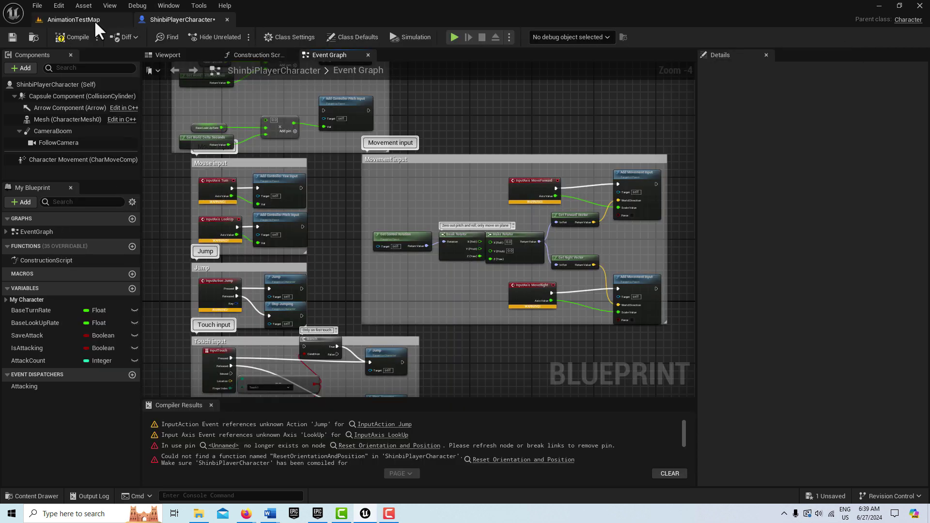
{"action": "left_click", "coordinate": [13, 37]}
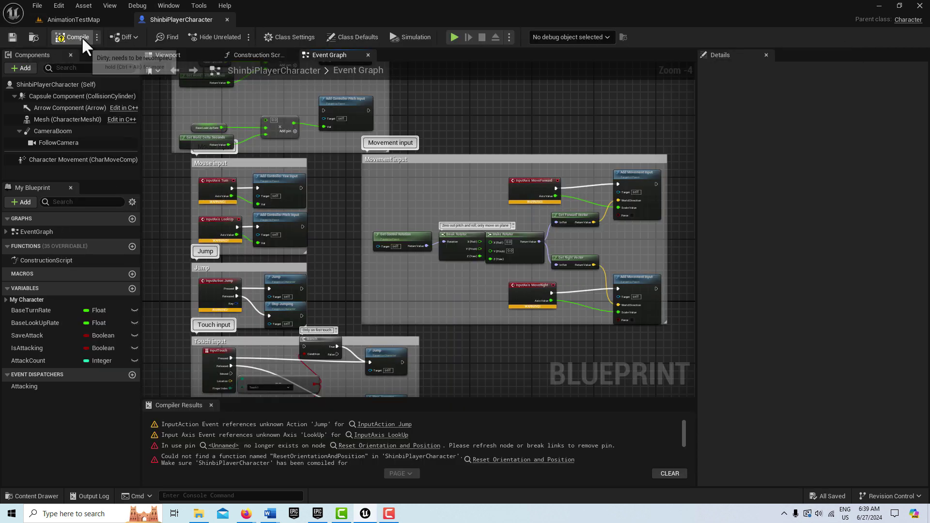
{"action": "left_click", "coordinate": [80, 37]}
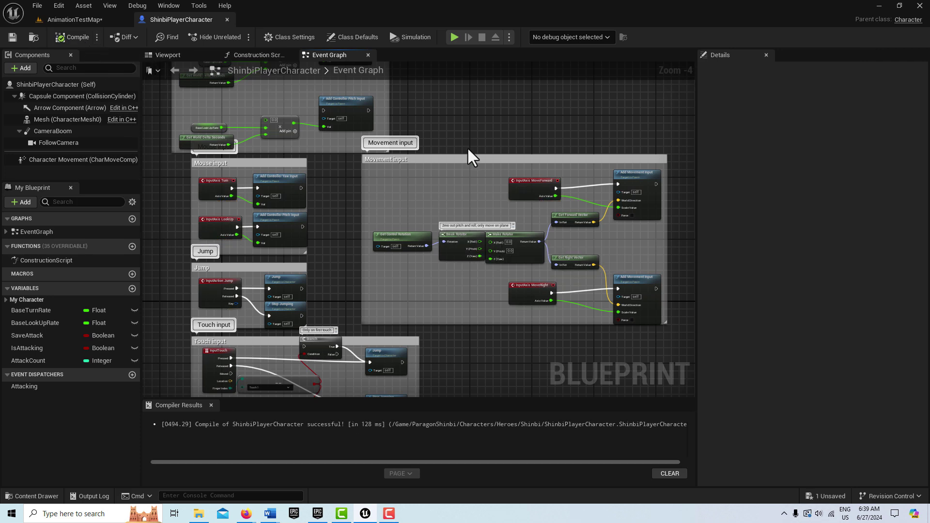
{"action": "right_click_drag", "start_coordinate": [493, 122], "coordinate": [486, 166]}
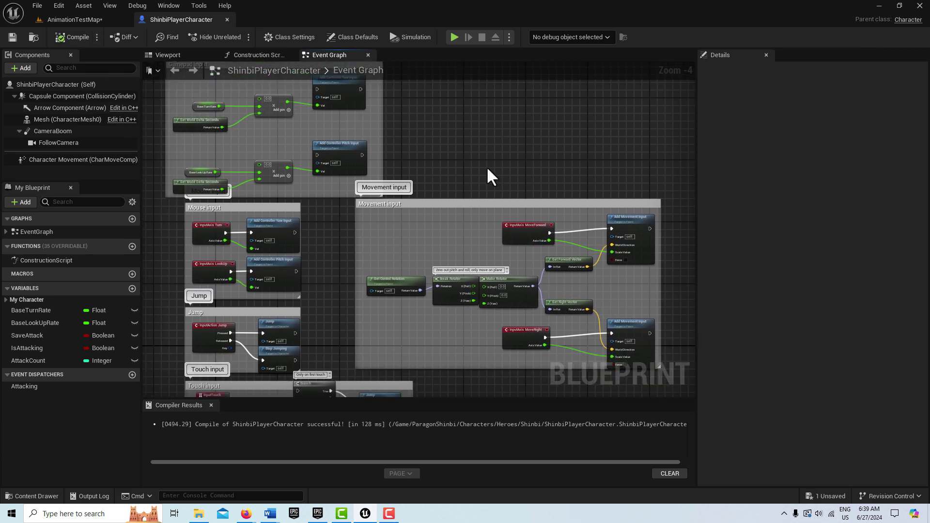
{"action": "scroll", "coordinate": [486, 167], "scroll_direction": "down", "scroll_amount": 1}
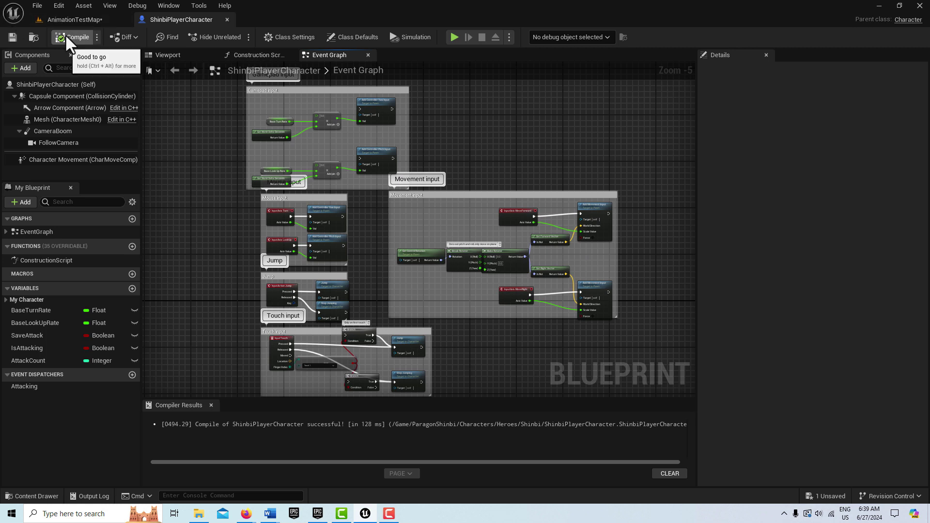
- Start Play-in-Editor on AnimationTestMap with the game view taking input
{"action": "left_click", "coordinate": [90, 19]}
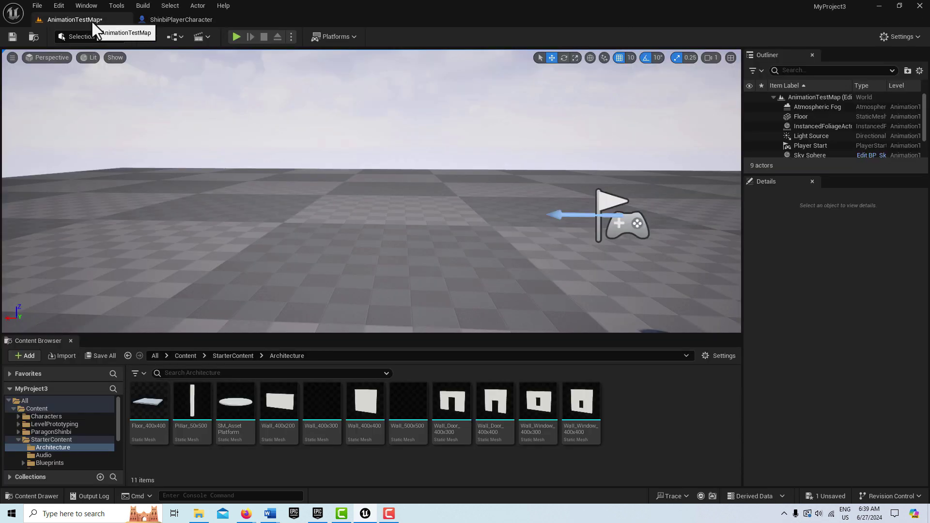
{"action": "left_click", "coordinate": [236, 37]}
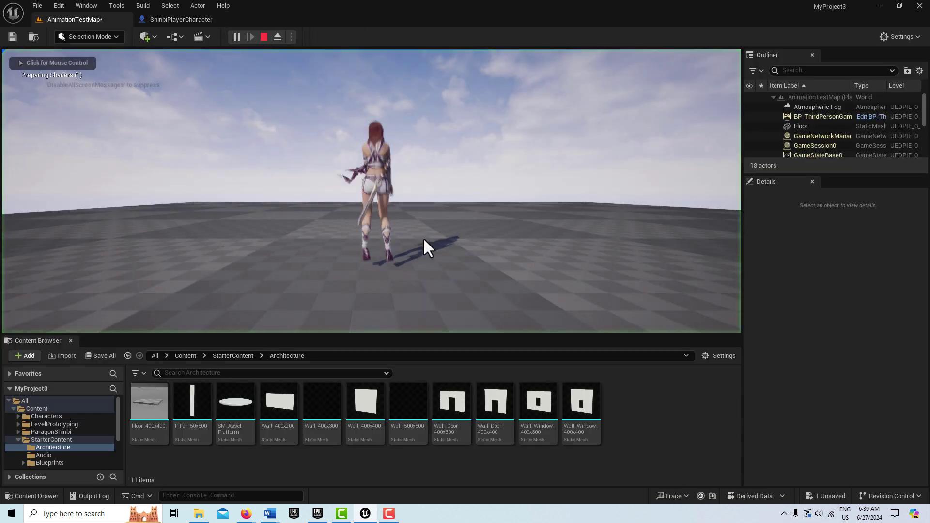
{"action": "left_click", "coordinate": [423, 241]}
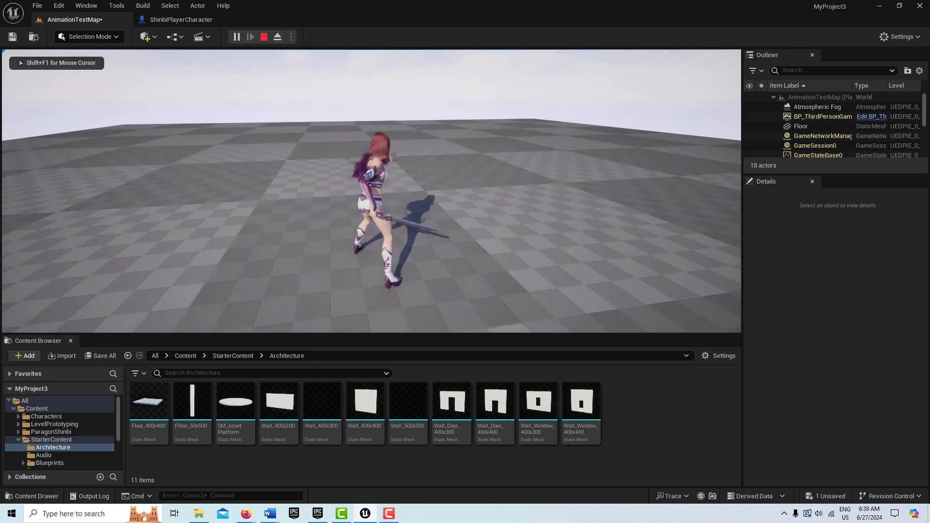
- Run Shinbi forward and back with W and S several times, then jump with Space
{"action": "key", "text": "w"}
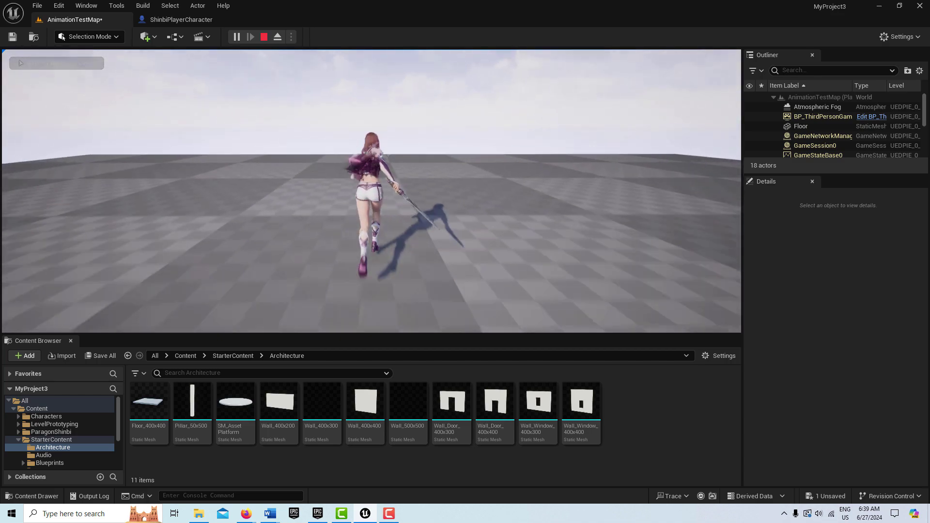
{"action": "key", "text": "s"}
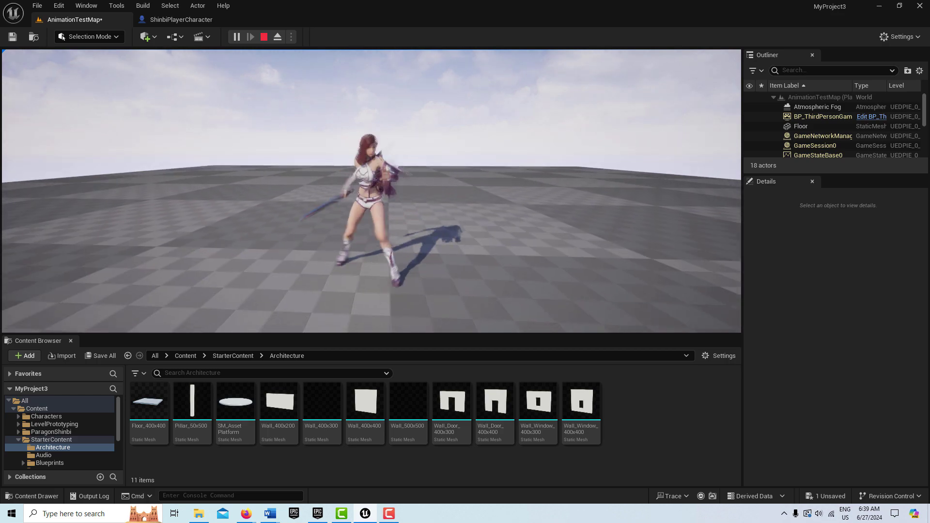
{"action": "key", "text": "w"}
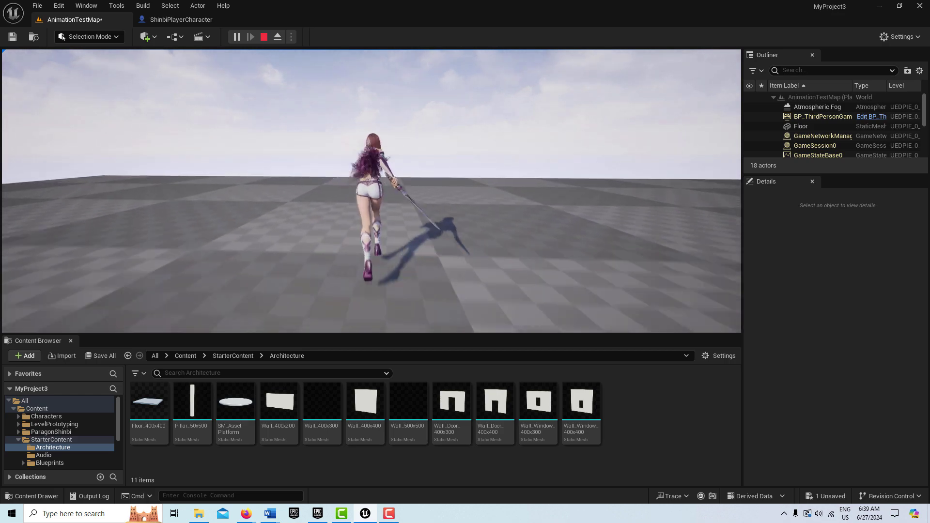
{"action": "key", "text": "s"}
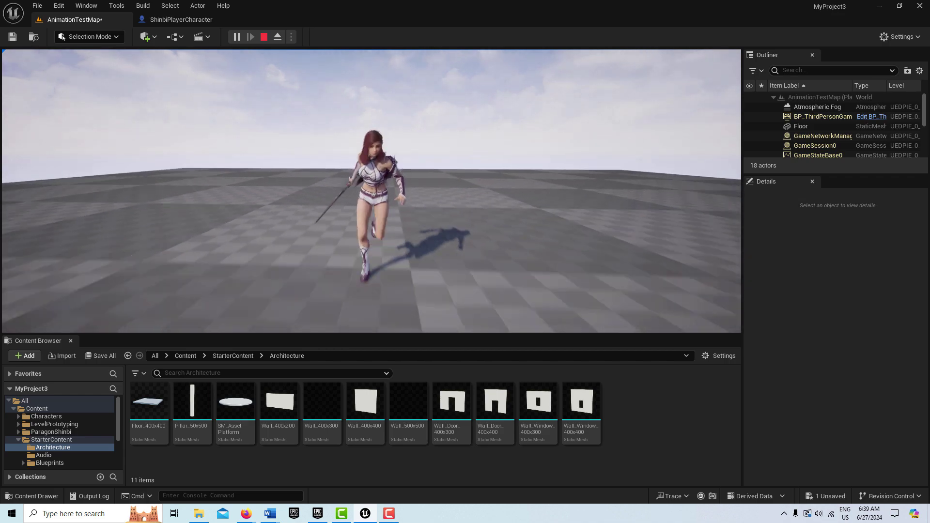
{"action": "key", "text": "w"}
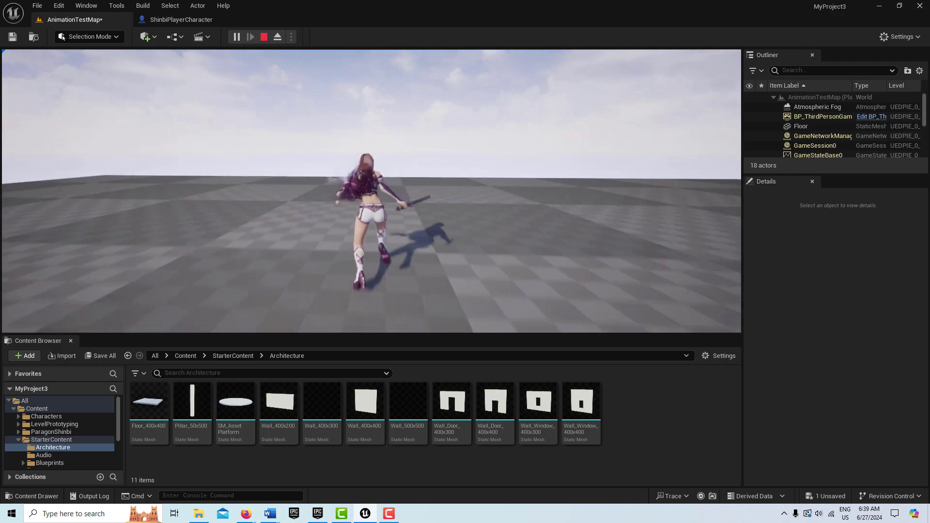
{"action": "key", "text": "space"}
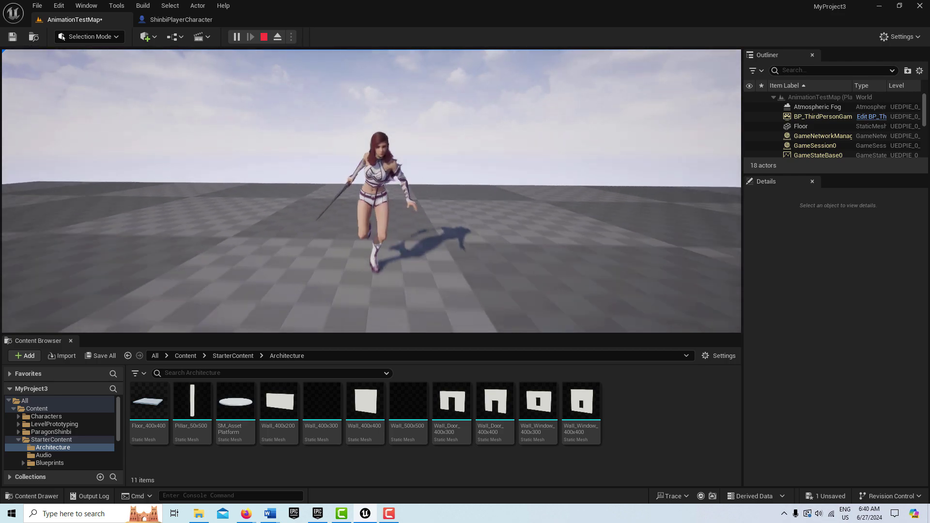